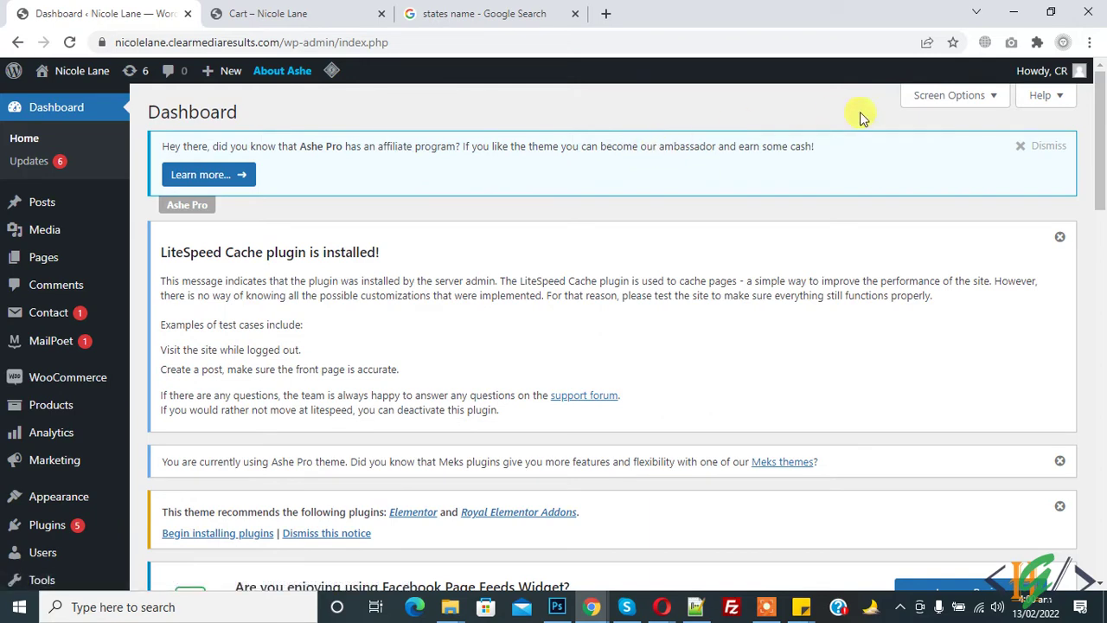
Open the WP File Manager plugin page and dismiss its welcome newsletter popup
drag(1100, 173, 1100, 158)
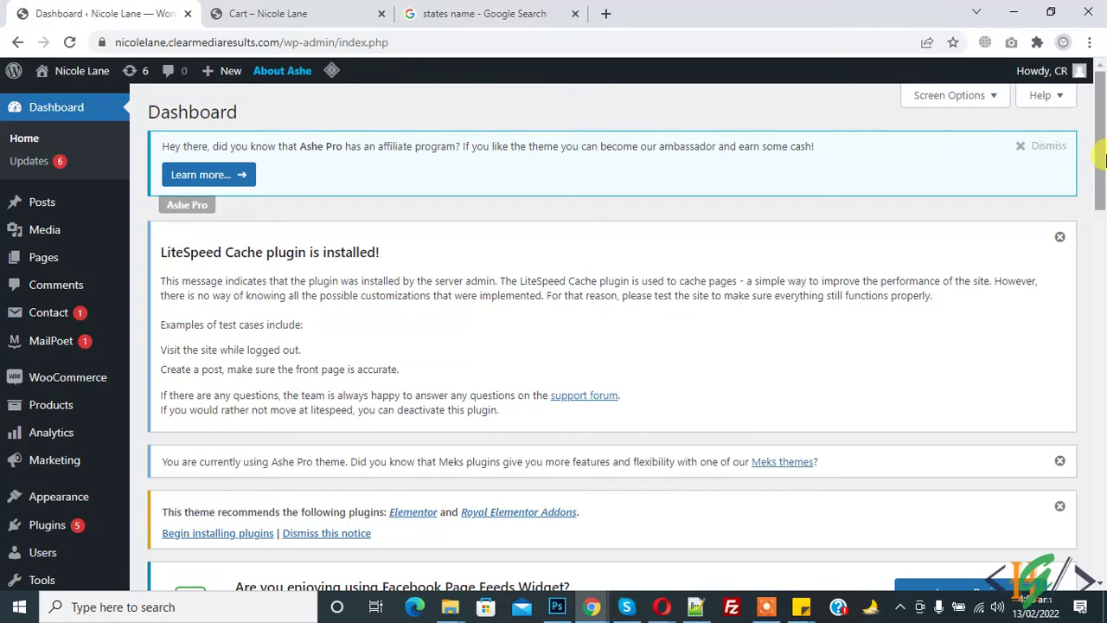
drag(1102, 160, 1098, 242)
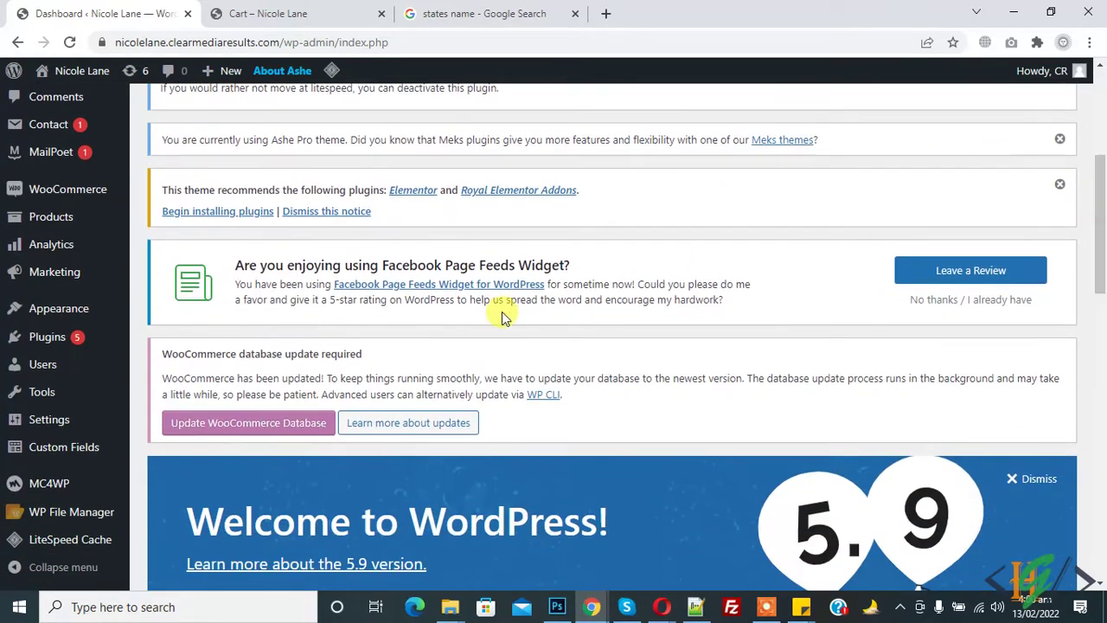
mouse_move(71, 512)
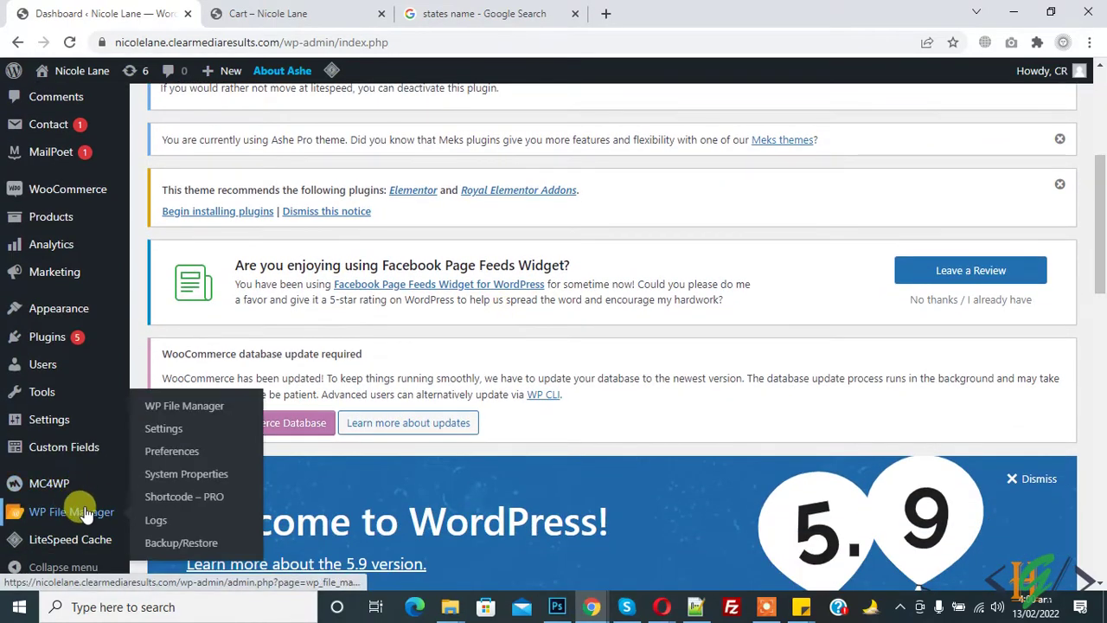
click(184, 406)
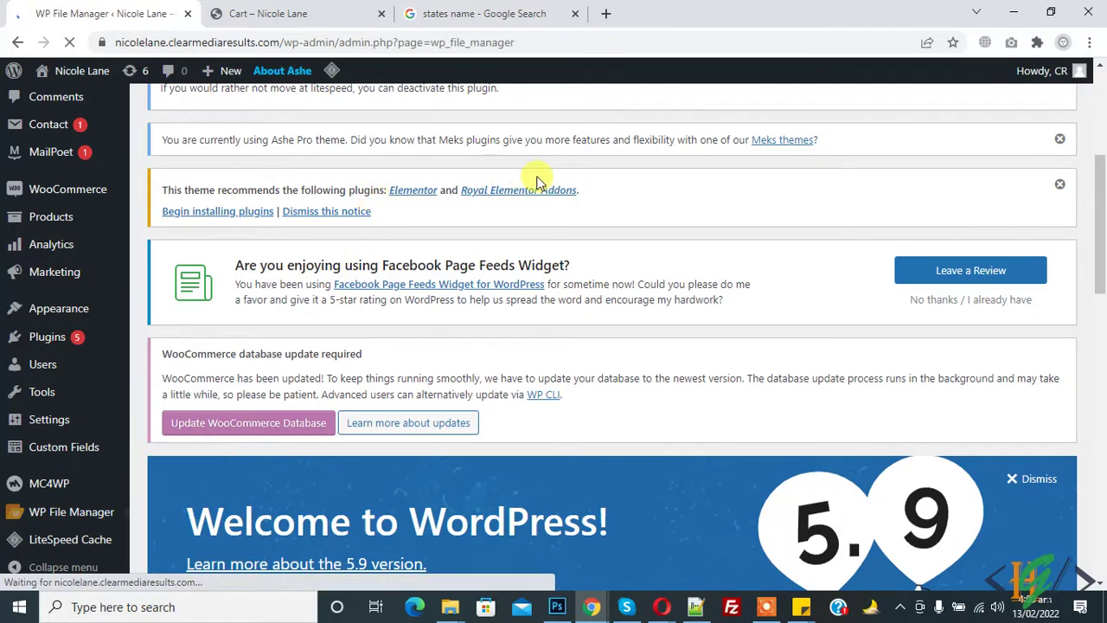
scroll(995, 249, up, 3)
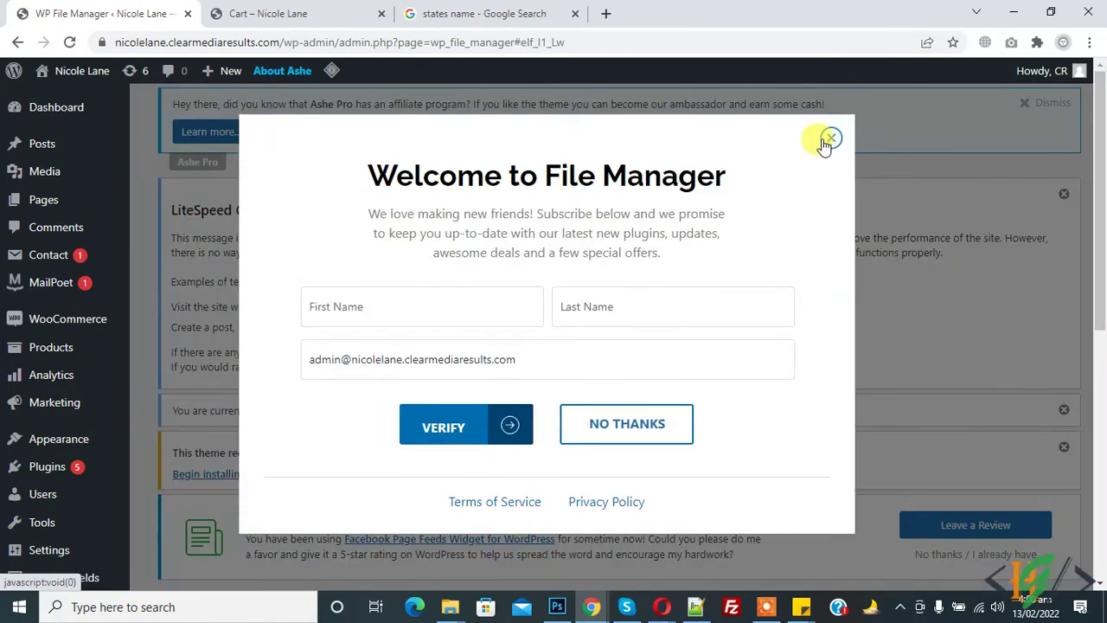
click(829, 140)
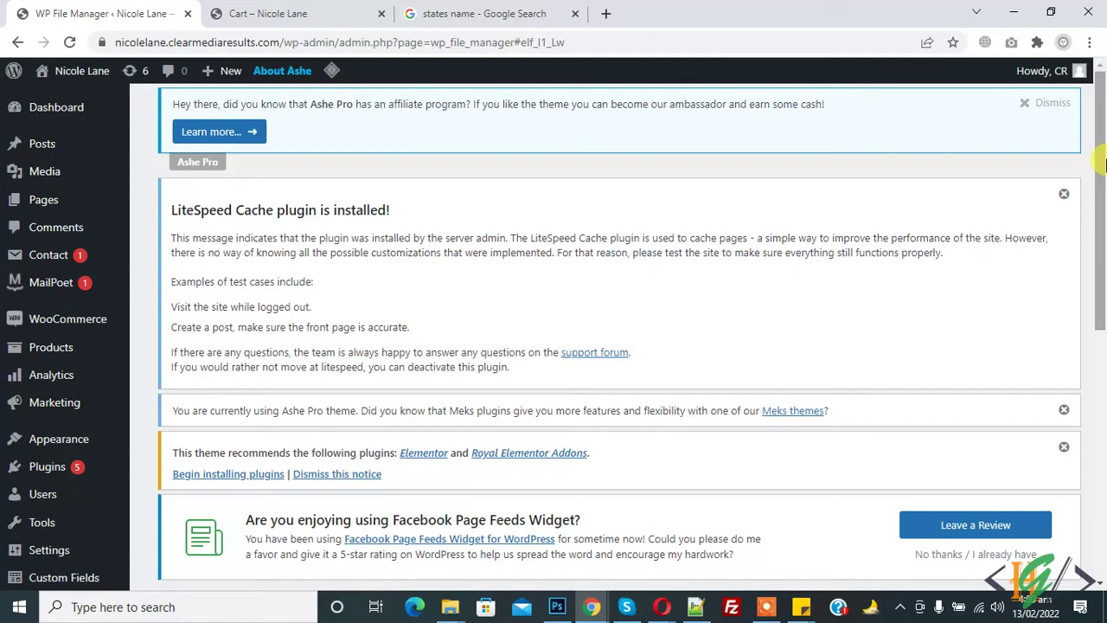
scroll(1104, 164, down, 5)
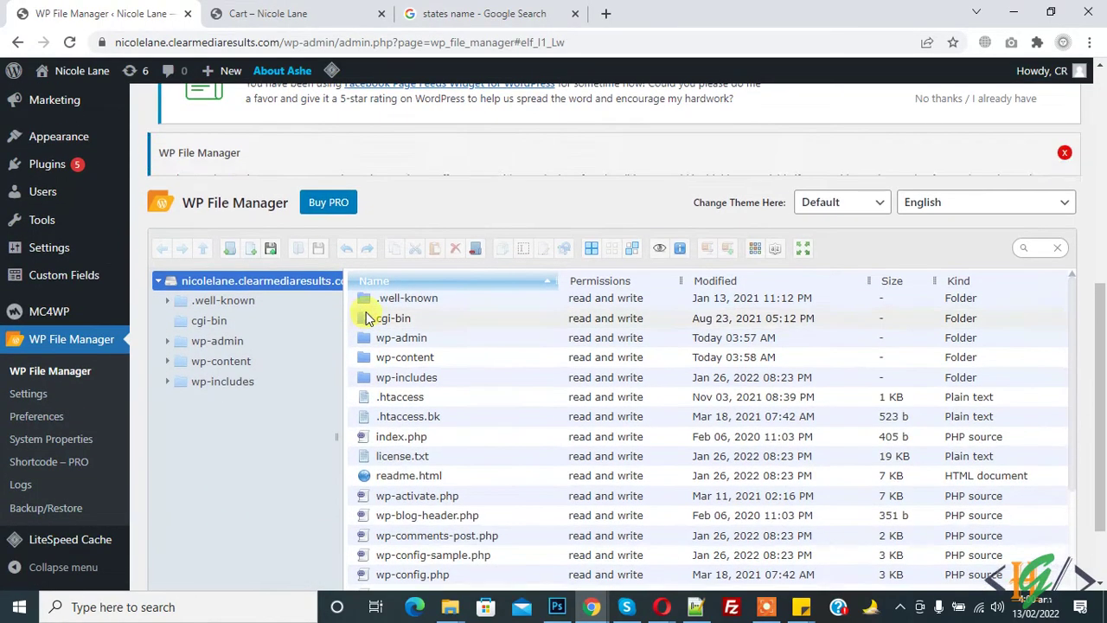
scroll(1099, 312, down, 2)
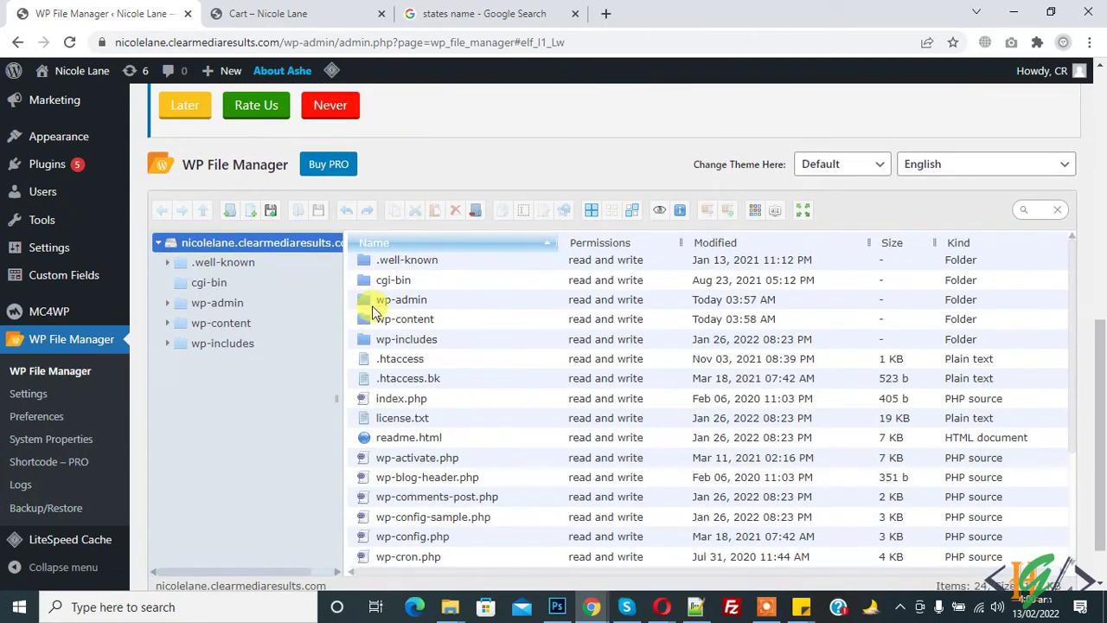
Navigate into wp-content, then themes, then the ashe-pro-premium theme folder
click(370, 327)
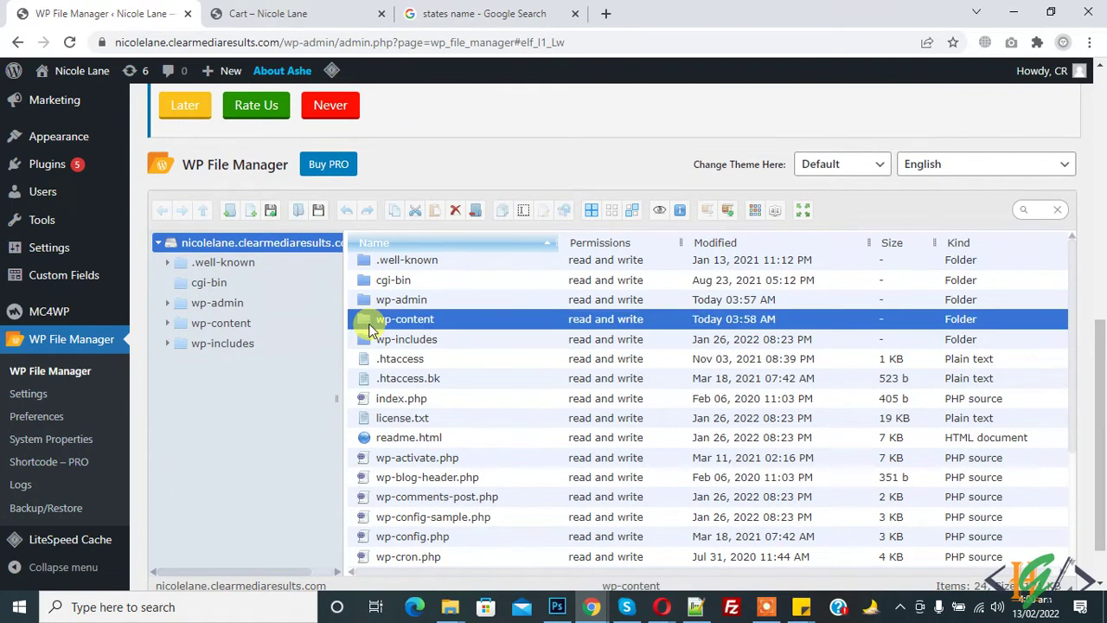
double_click(371, 327)
click(370, 281)
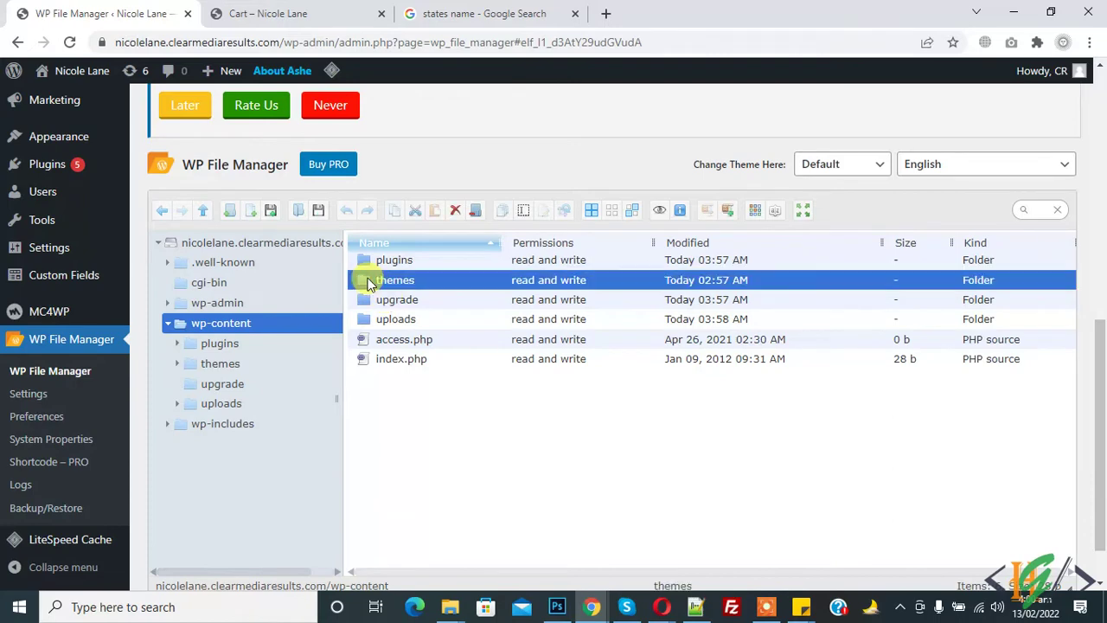
double_click(370, 281)
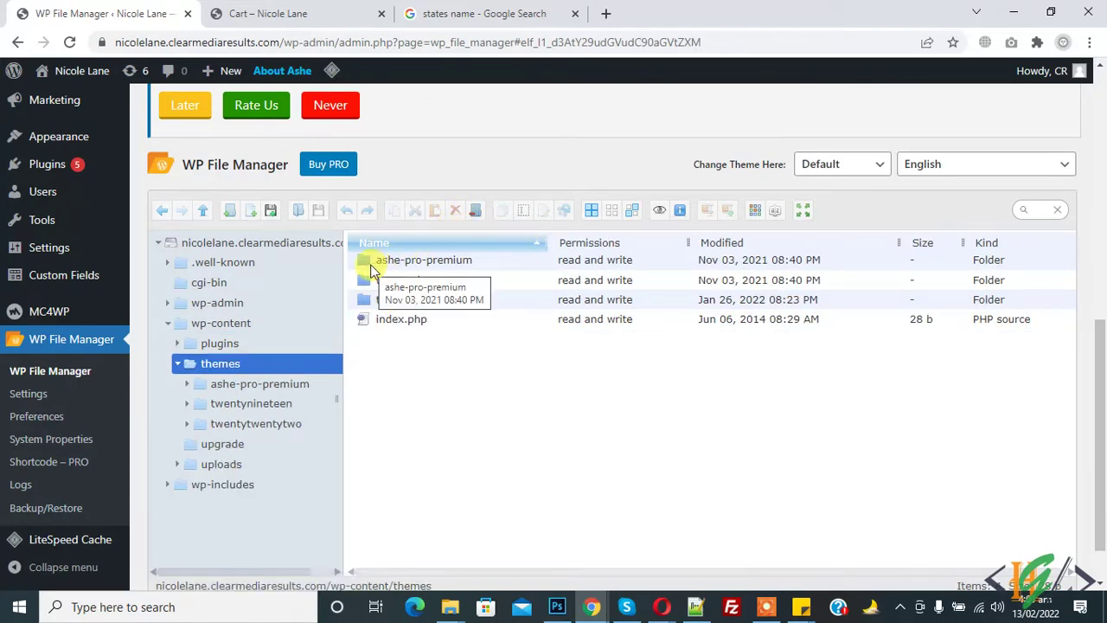
click(372, 270)
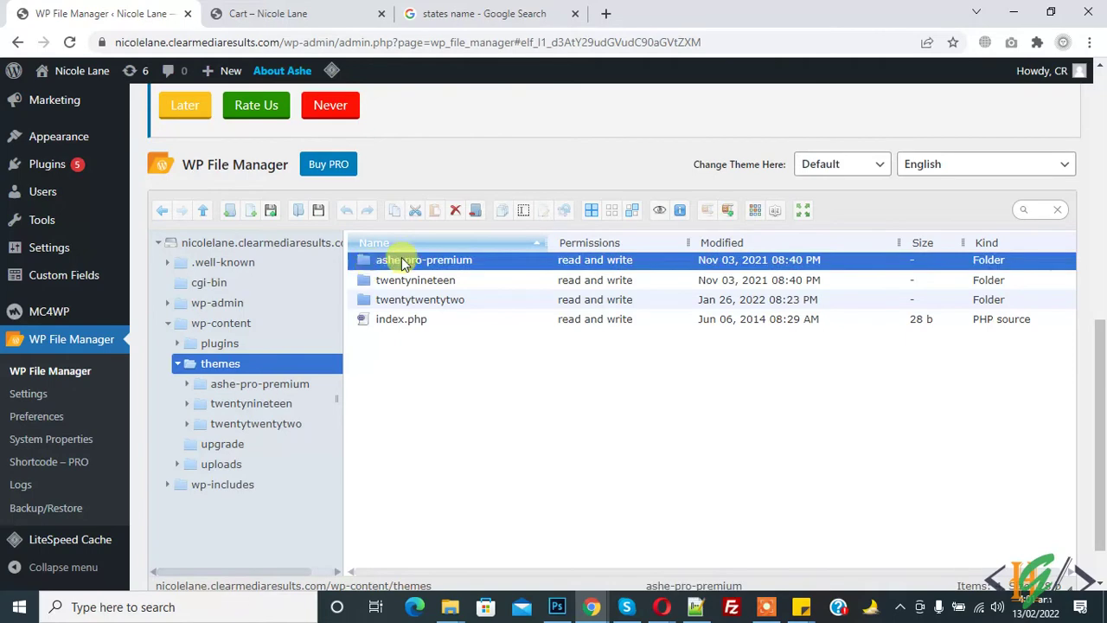
double_click(857, 264)
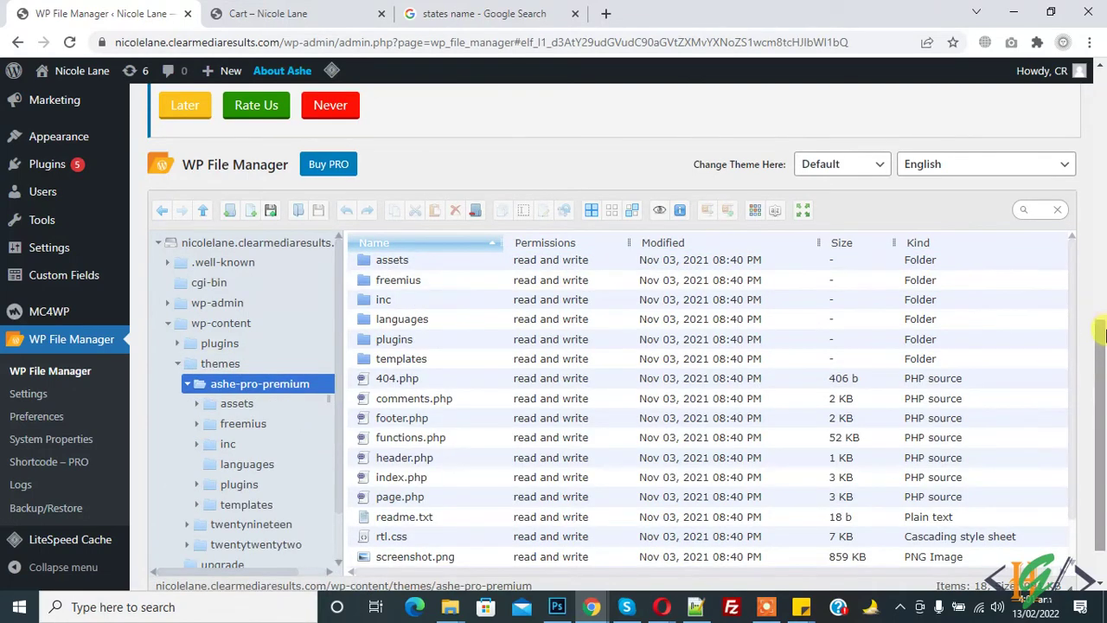
Open ashe-pro-premium's functions.php in the Code Editor and add blank lines after the last add_action line
scroll(634, 408, down, 1)
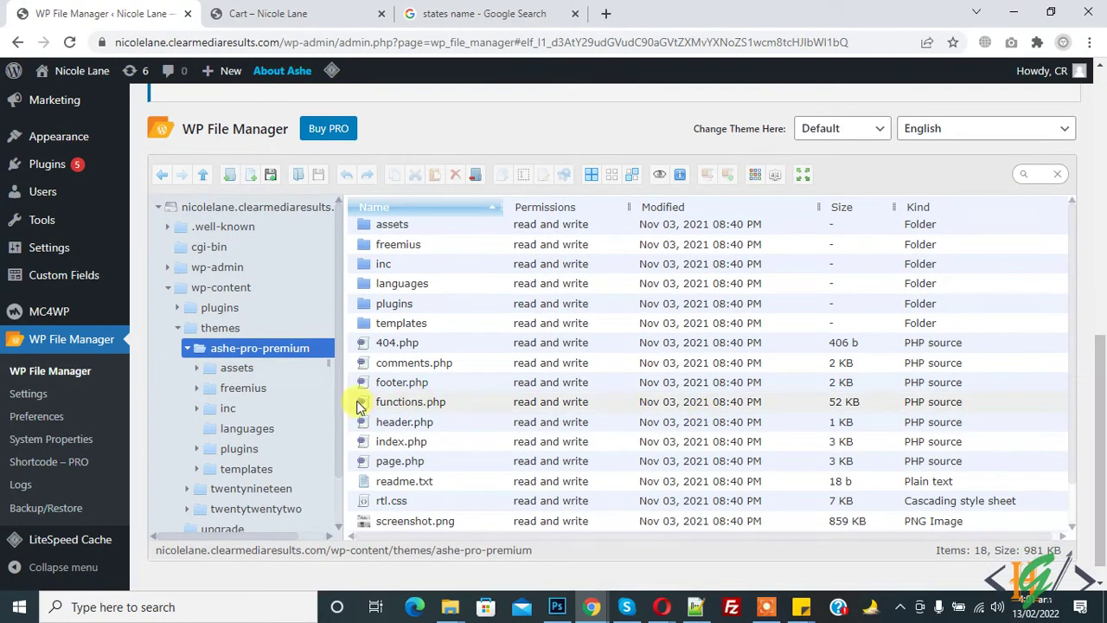
right_click(362, 404)
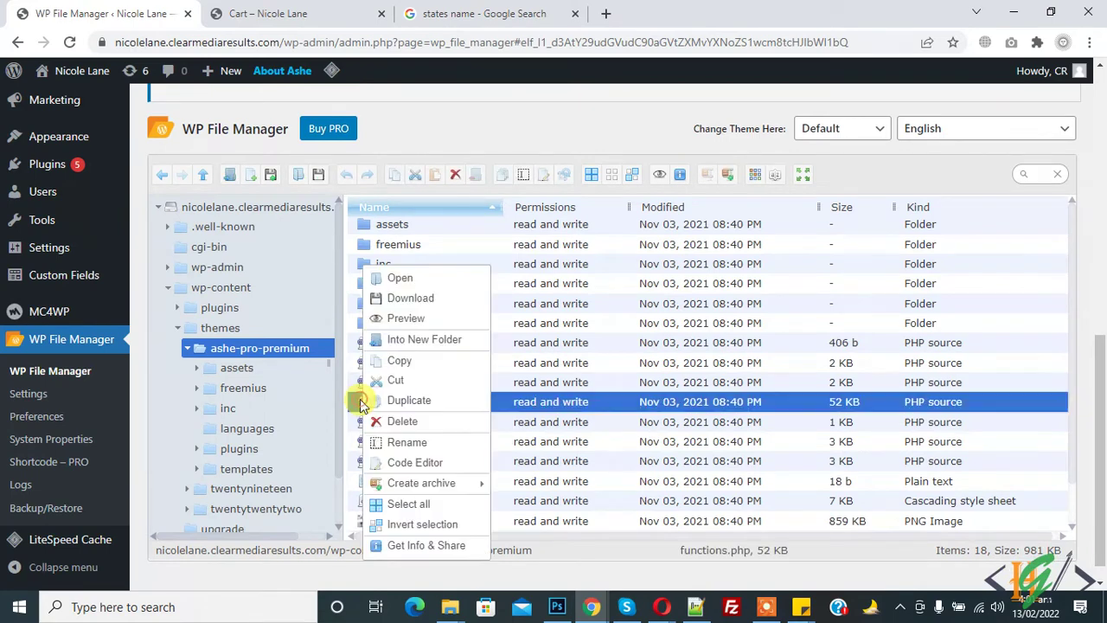
mouse_move(421, 482)
click(441, 465)
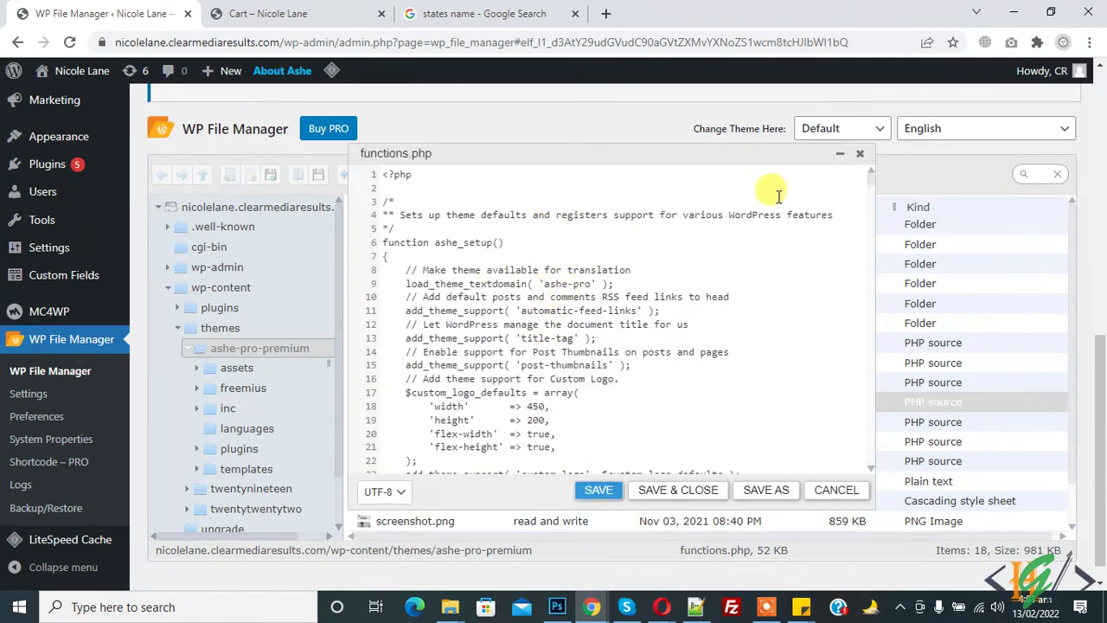
drag(868, 186, 871, 467)
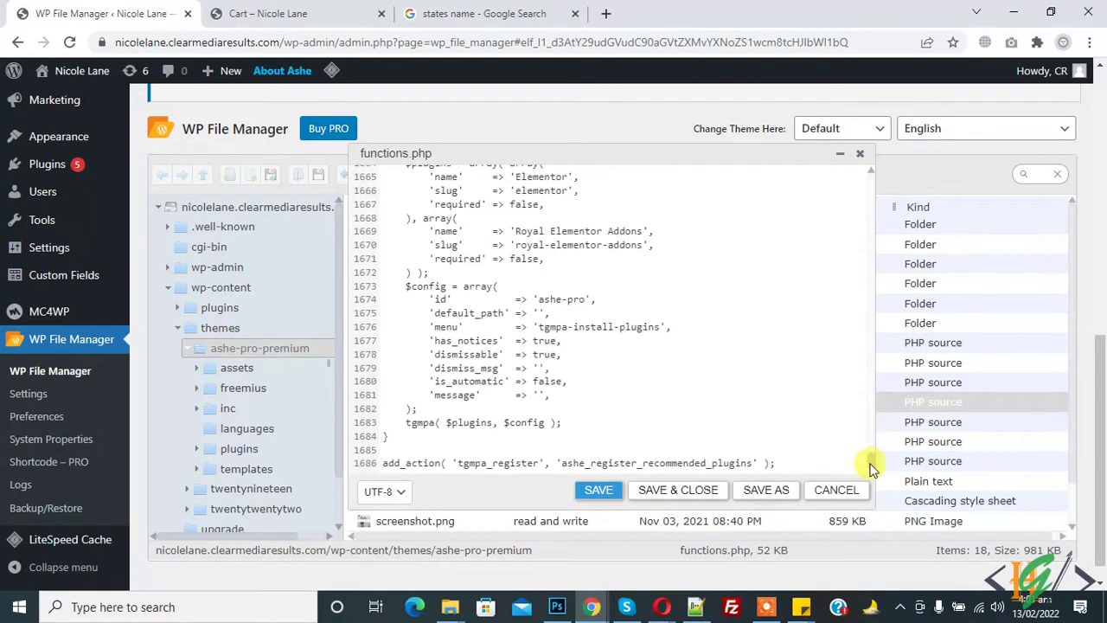
click(810, 462)
key(Return)
key(Return)
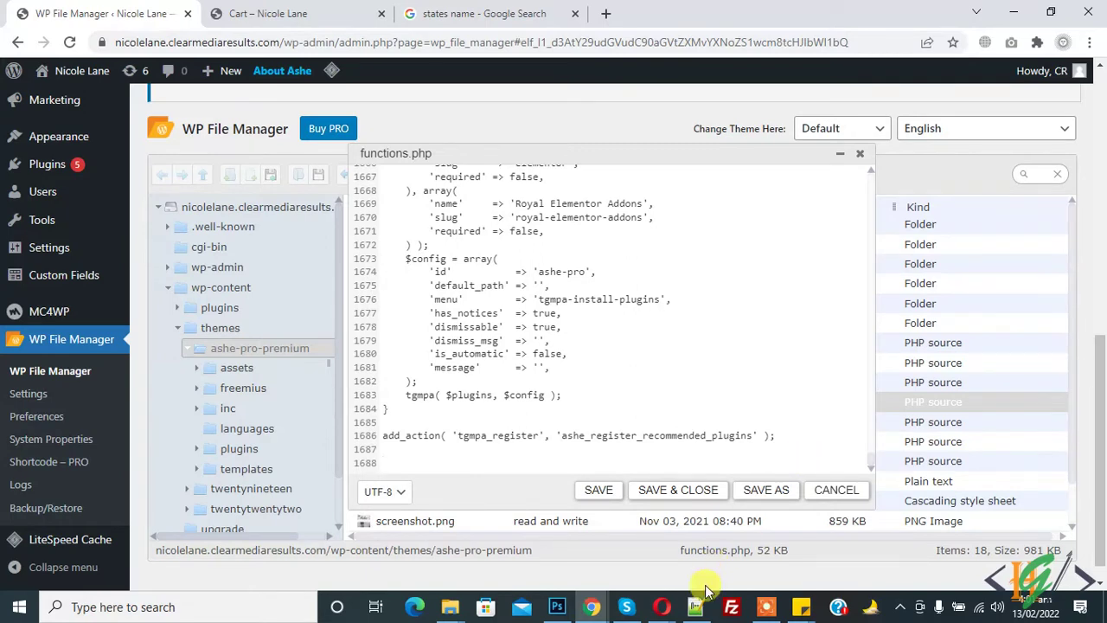
In Notepad++, inspect the Arizona snippet's 'states' and 'US' key, then select the whole snippet
click(696, 607)
click(199, 217)
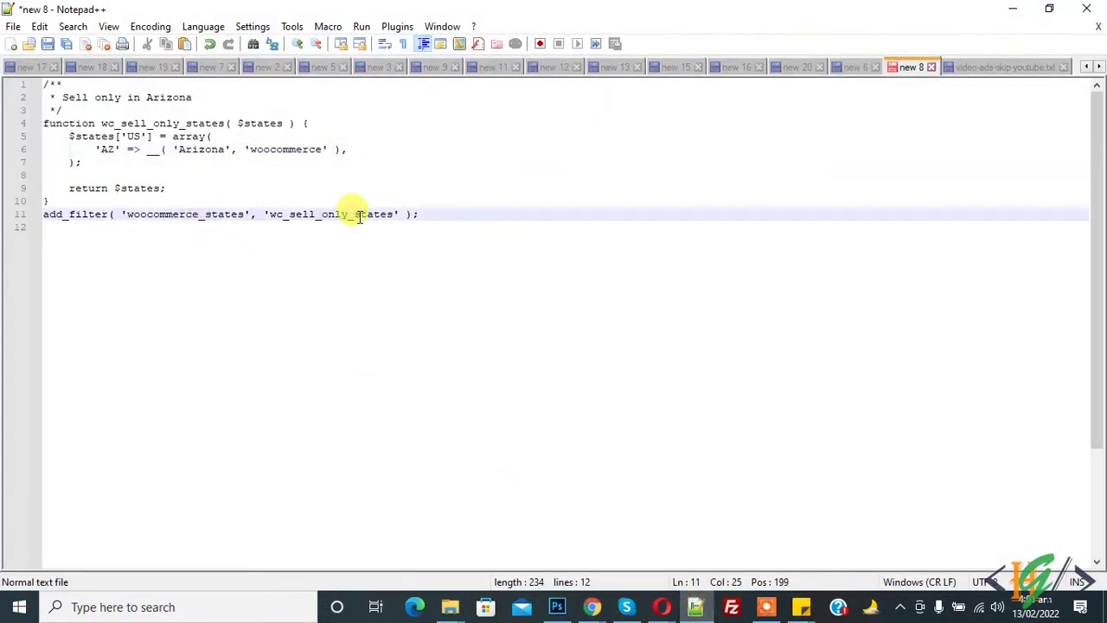
mouse_move(438, 213)
mouse_down()
mouse_move(276, 211)
mouse_move(113, 173)
mouse_move(35, 82)
mouse_up()
click(95, 138)
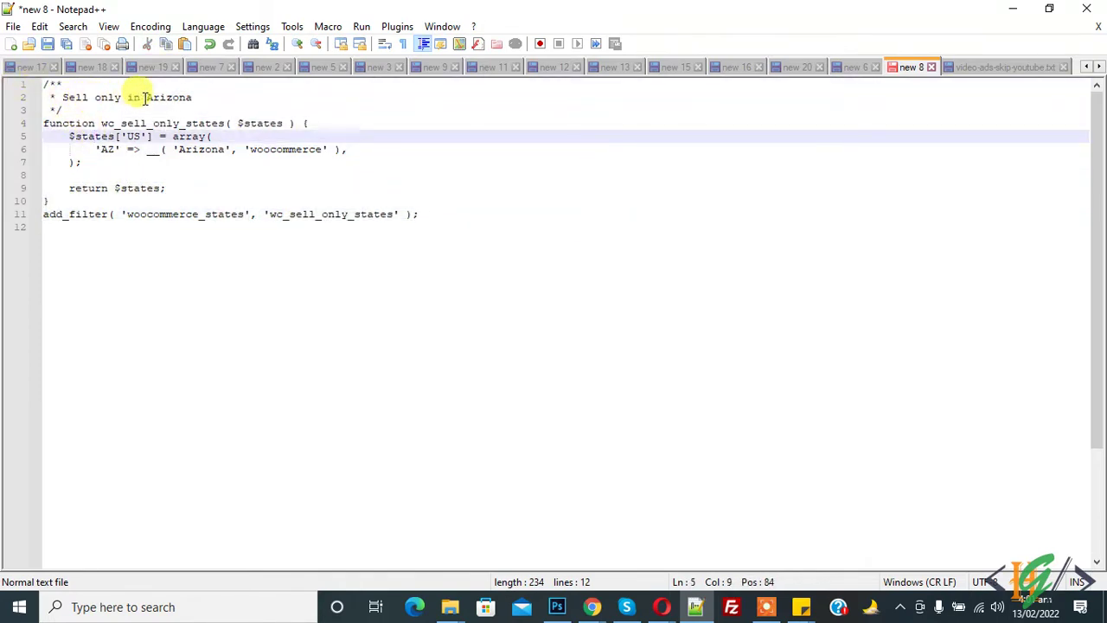
double_click(270, 123)
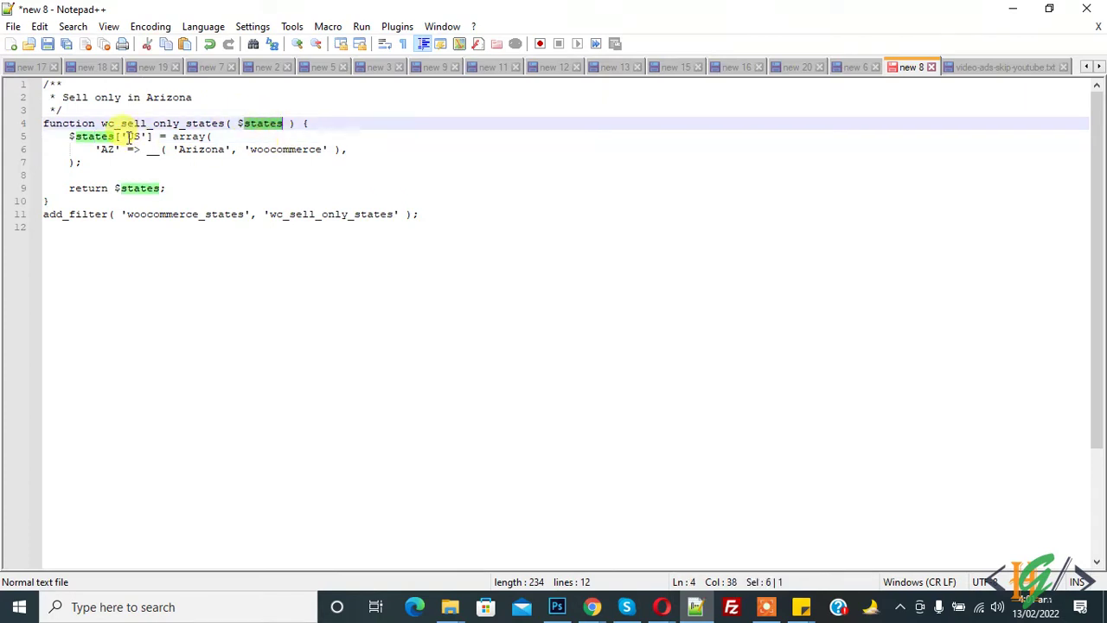
drag(127, 138, 134, 138)
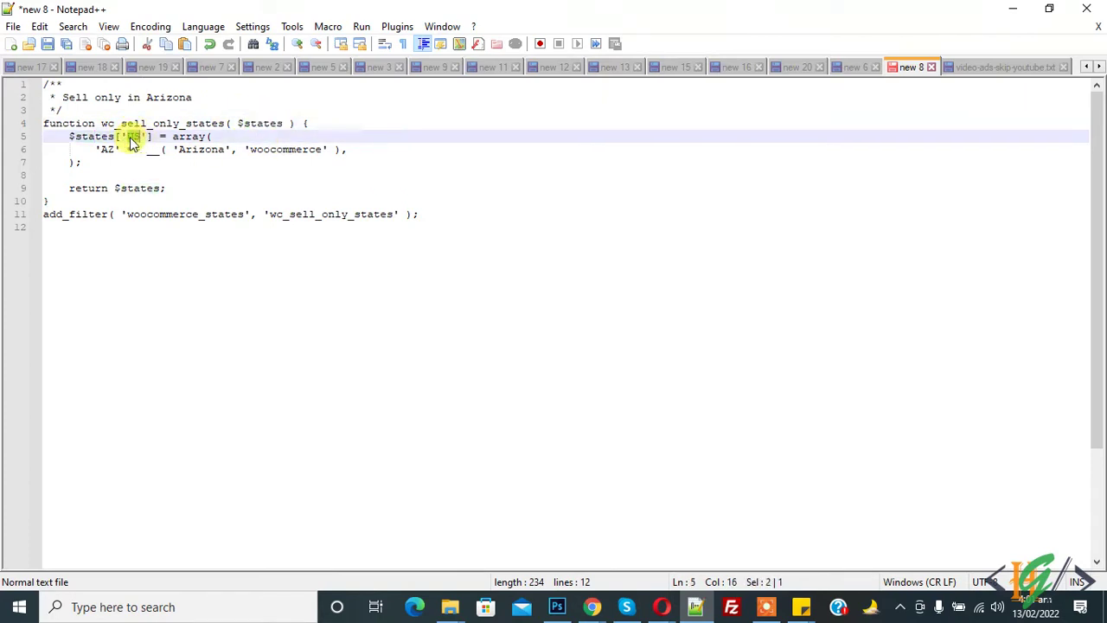
click(127, 136)
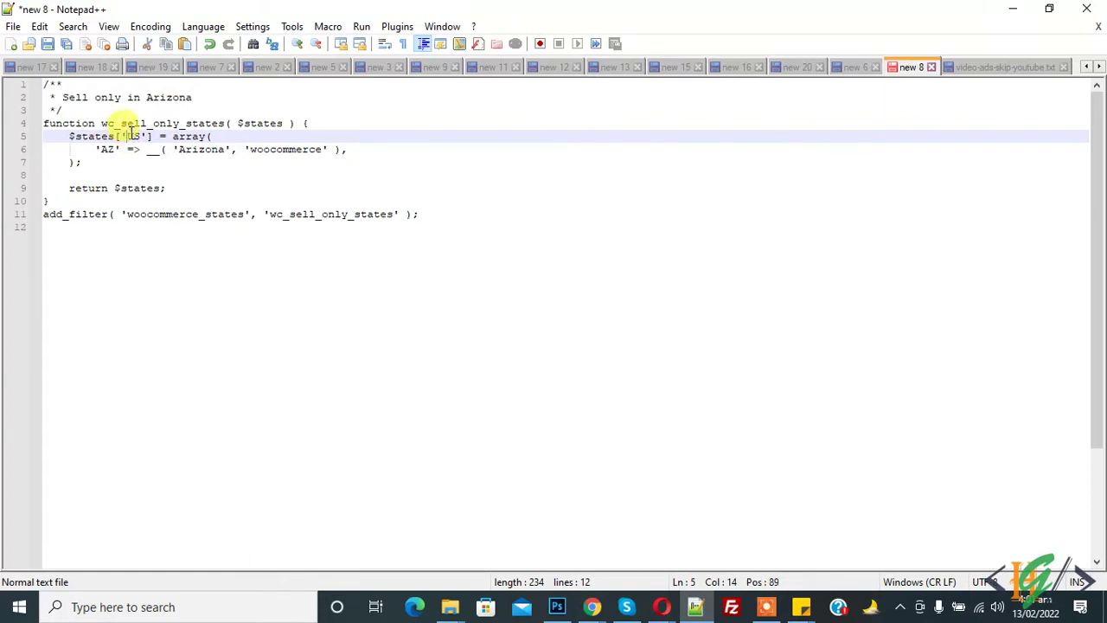
drag(129, 137, 136, 136)
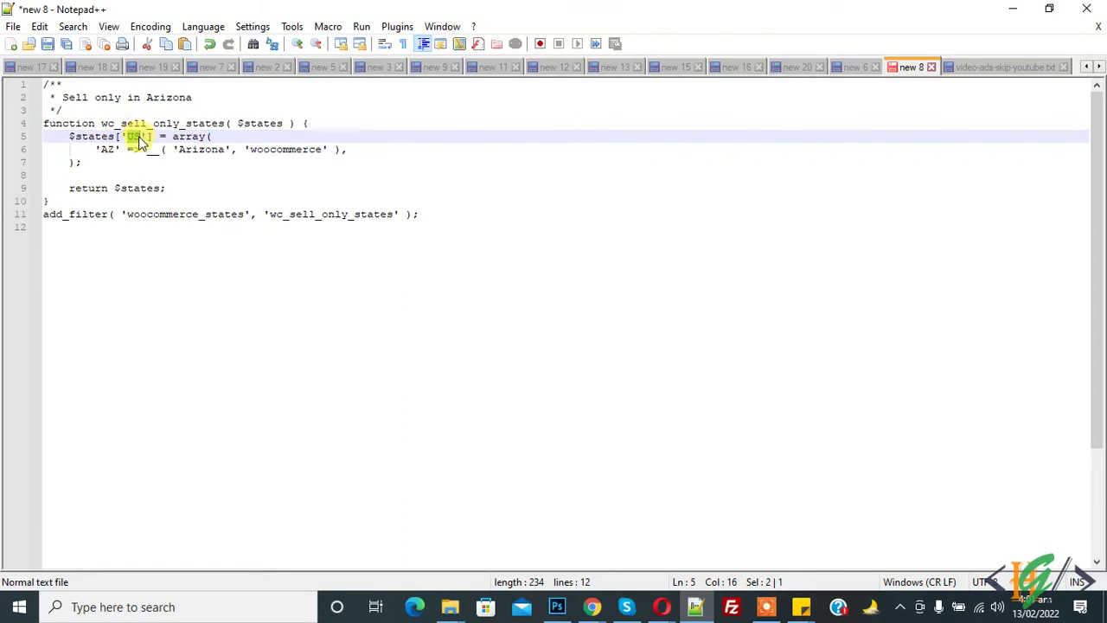
click(137, 138)
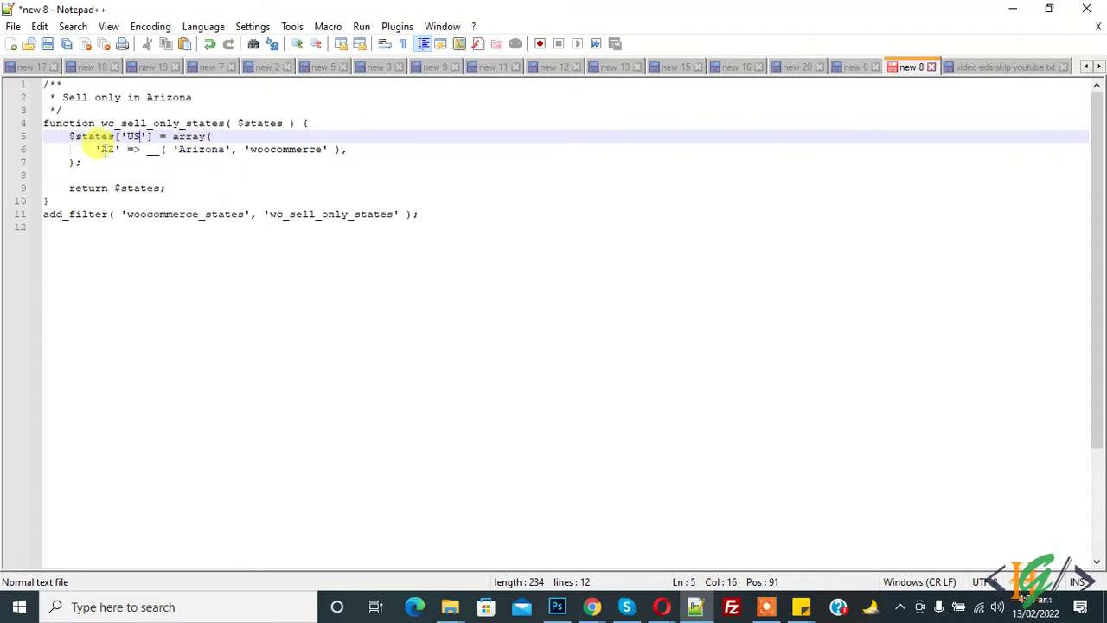
mouse_move(458, 213)
mouse_down()
mouse_move(161, 185)
mouse_move(30, 87)
mouse_up()
key(ctrl+c)
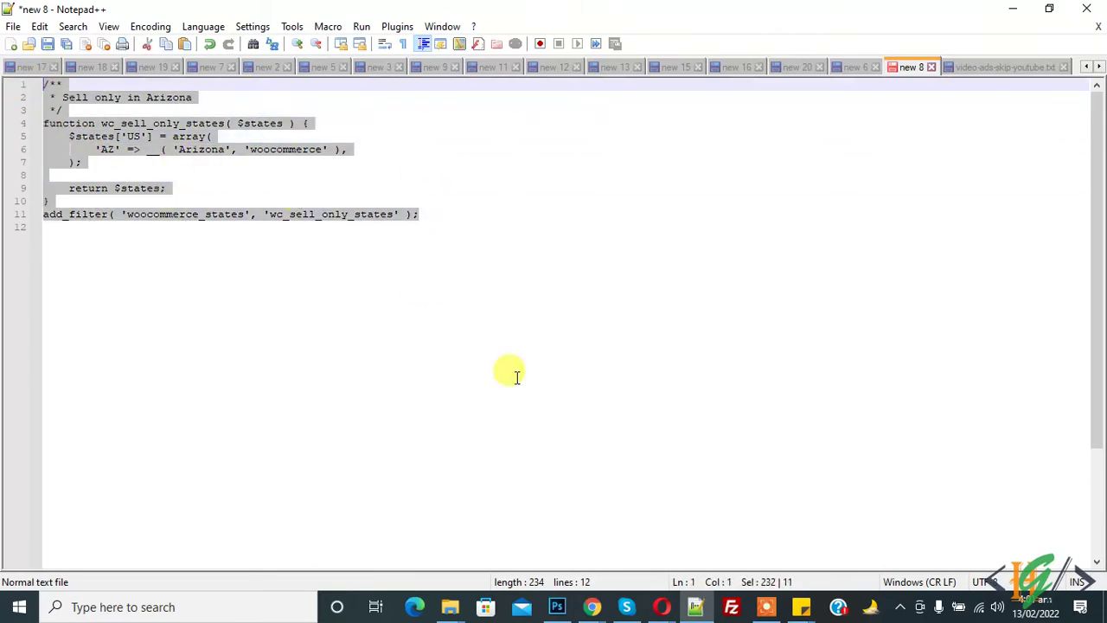
Paste the Sell only in Arizona snippet at the end of functions.php and save it
click(695, 606)
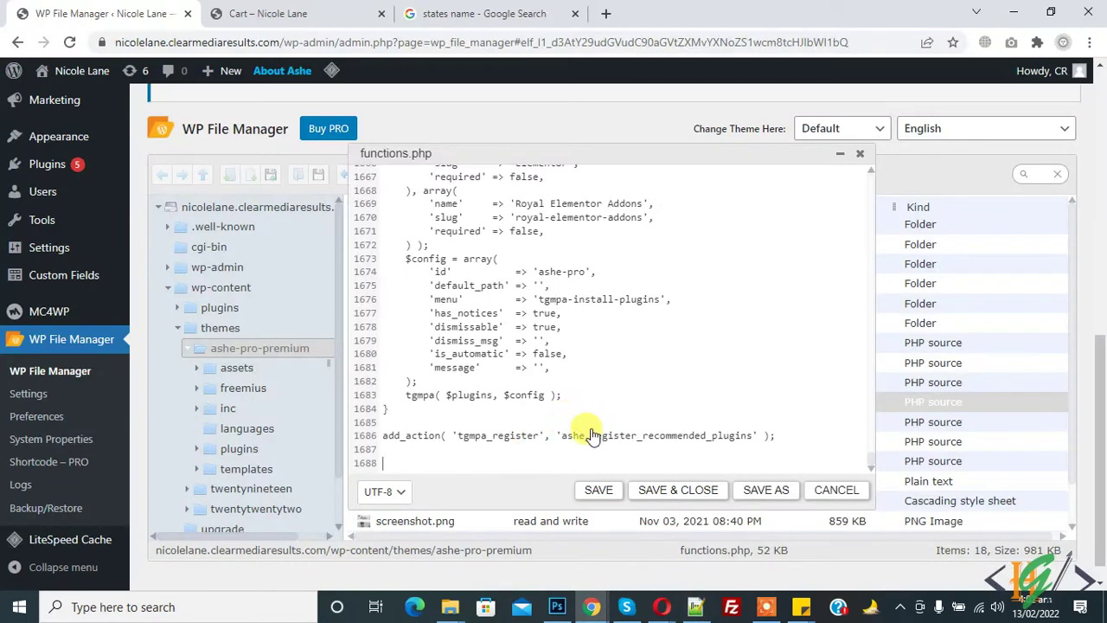
key(ctrl+v)
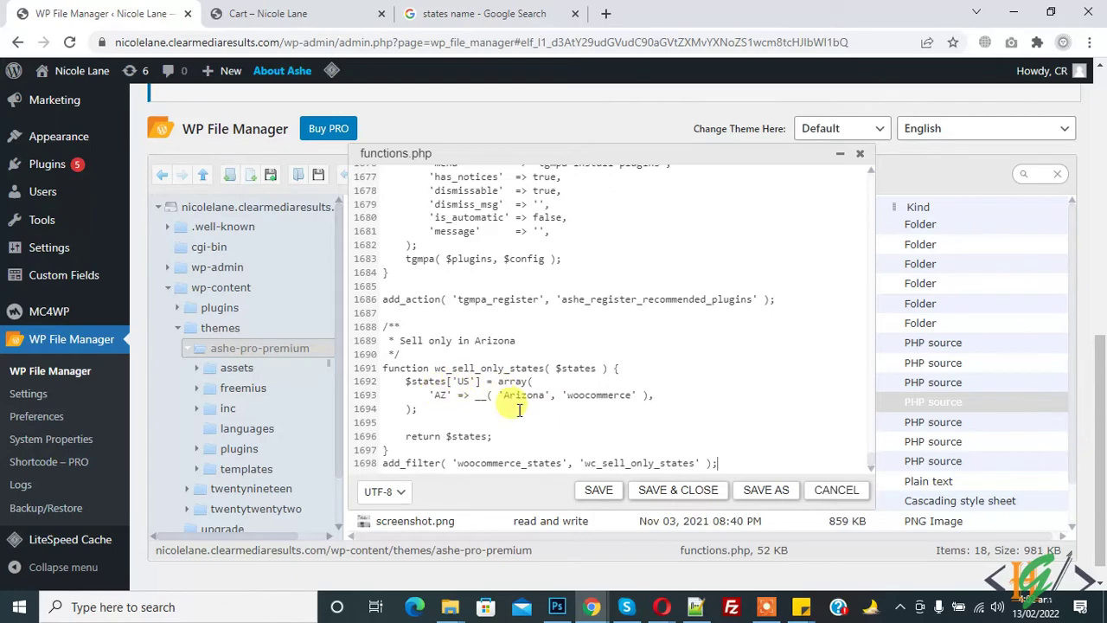
click(604, 490)
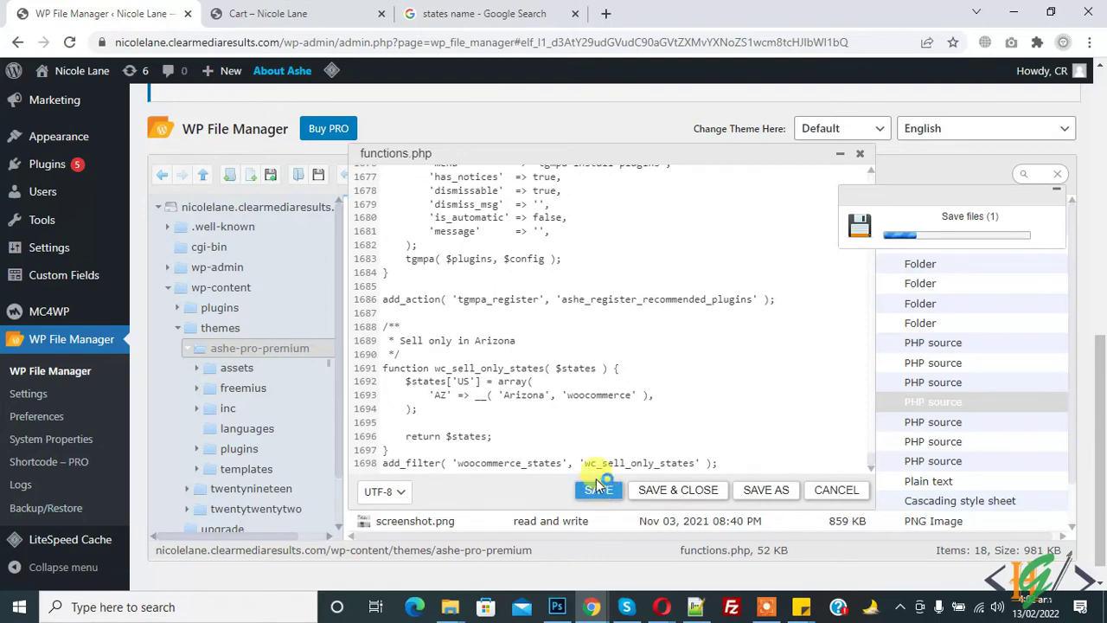
click(516, 381)
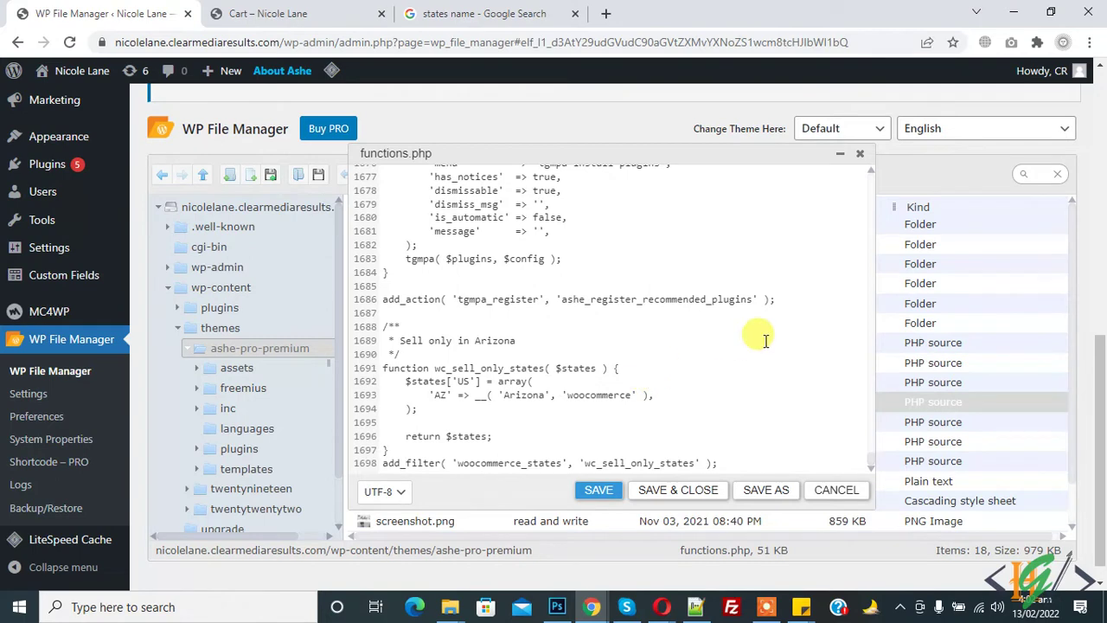
Close the editor and reopen functions.php in the Code Editor
click(860, 158)
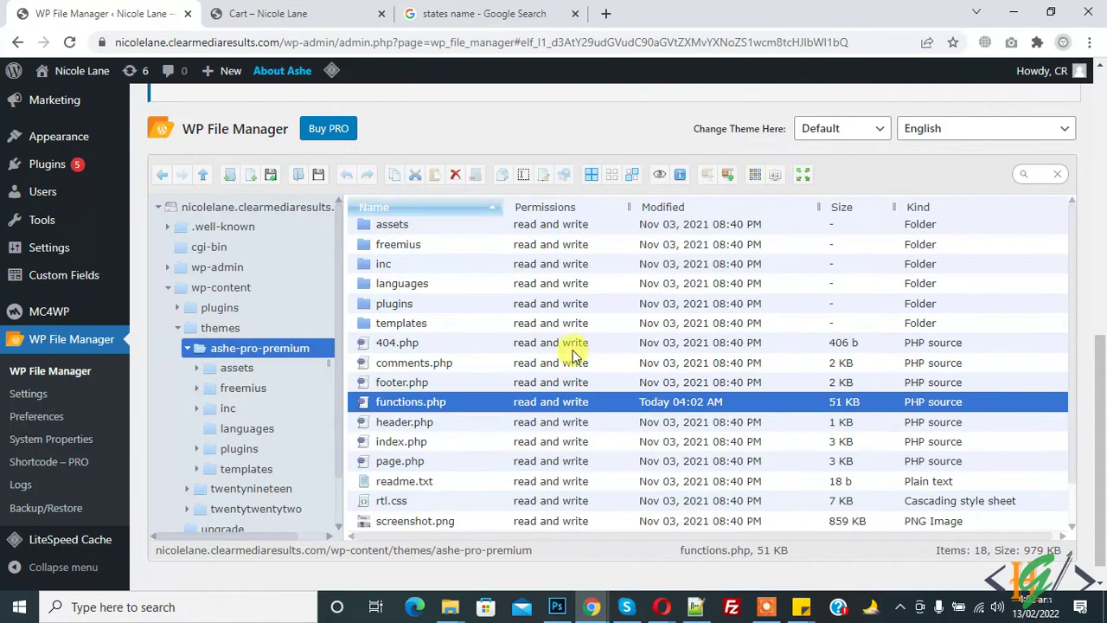
right_click(424, 404)
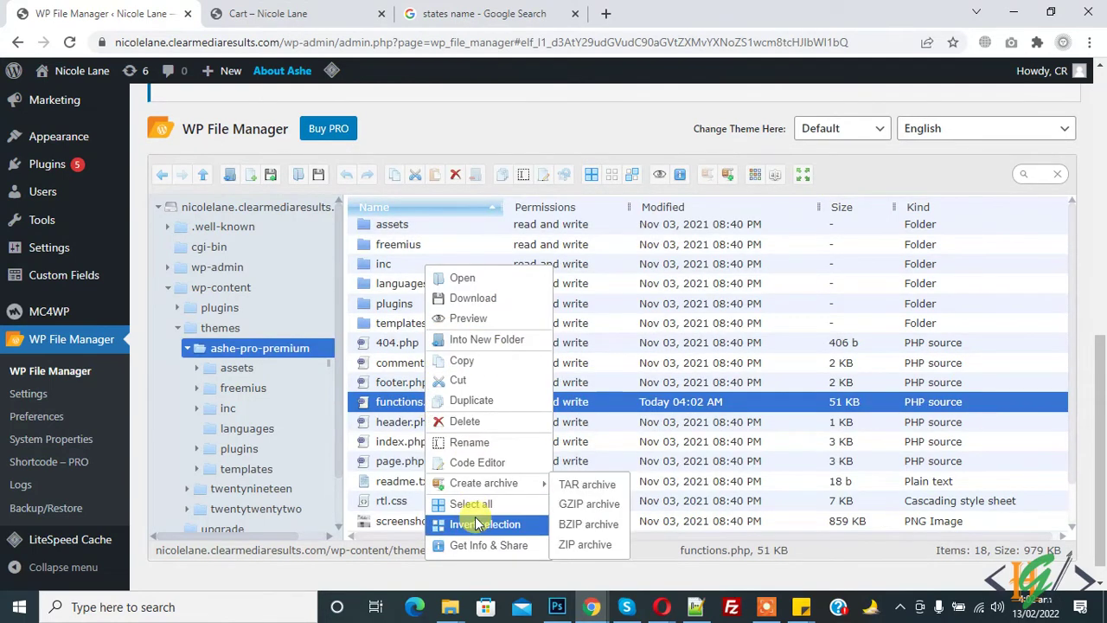
click(483, 463)
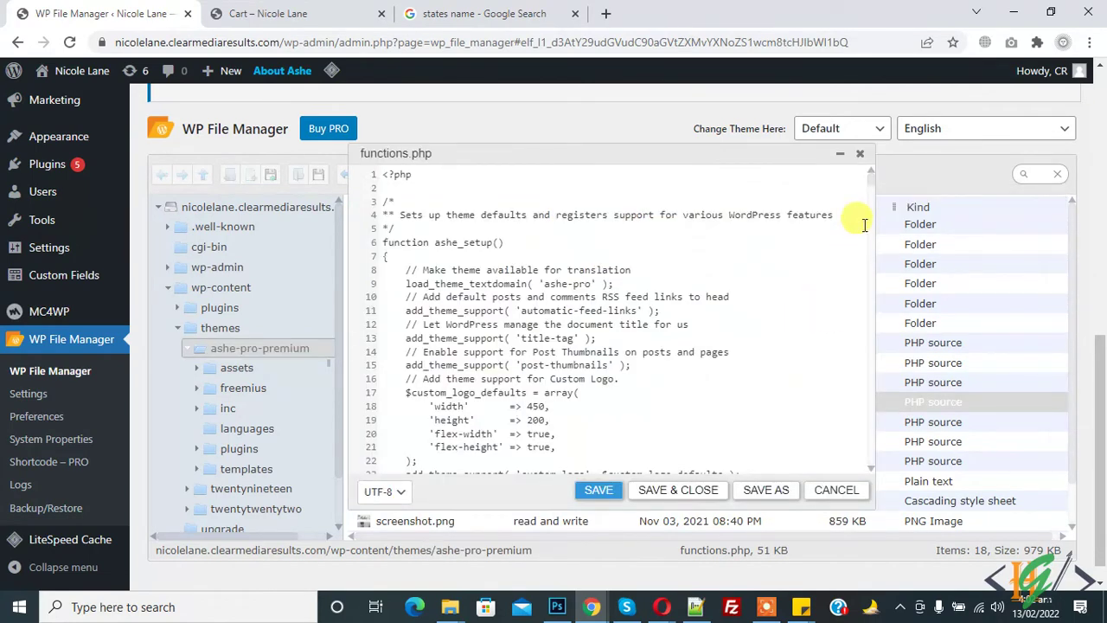
Reload the store's Cart page, proceed to checkout, and scroll to the billing State field
drag(870, 180, 870, 469)
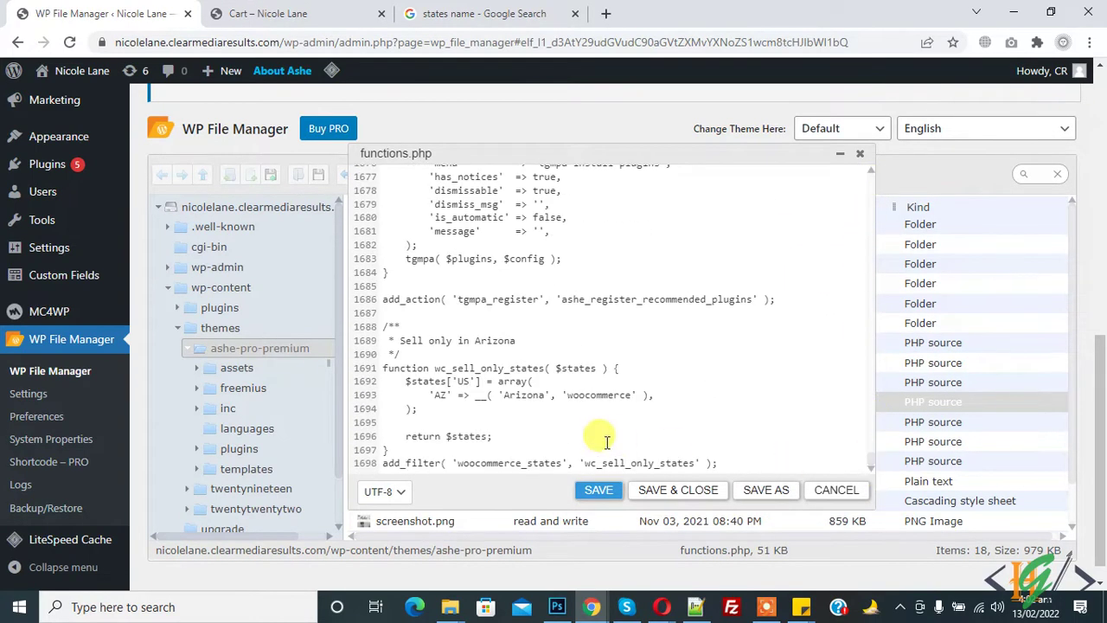
click(333, 7)
click(263, 48)
key(Return)
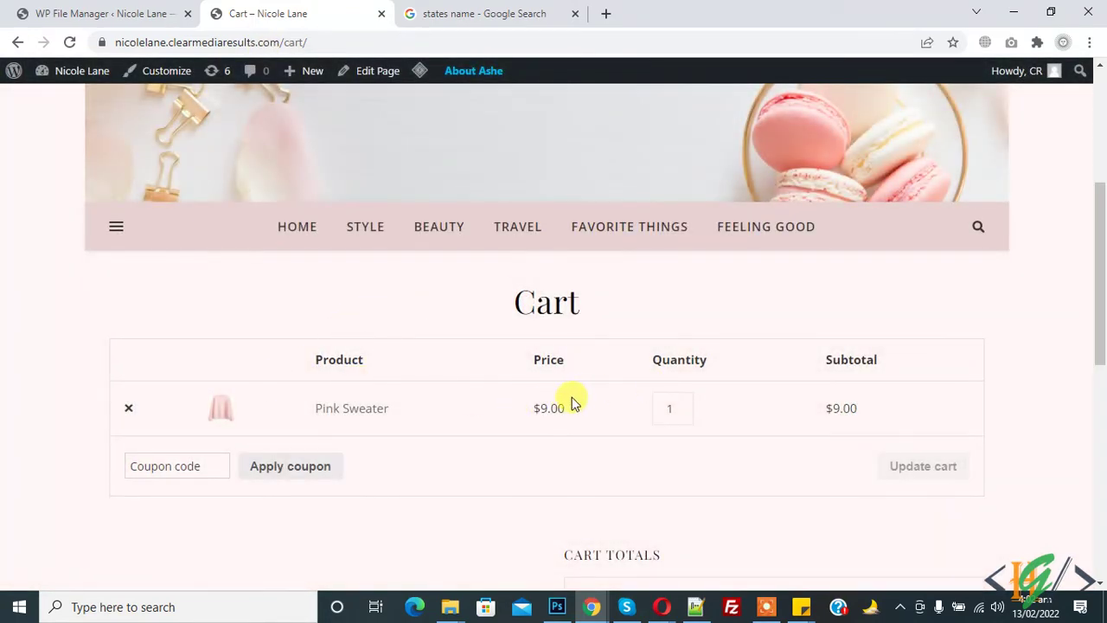
scroll(1021, 320, down, 3)
scroll(1020, 320, down, 1)
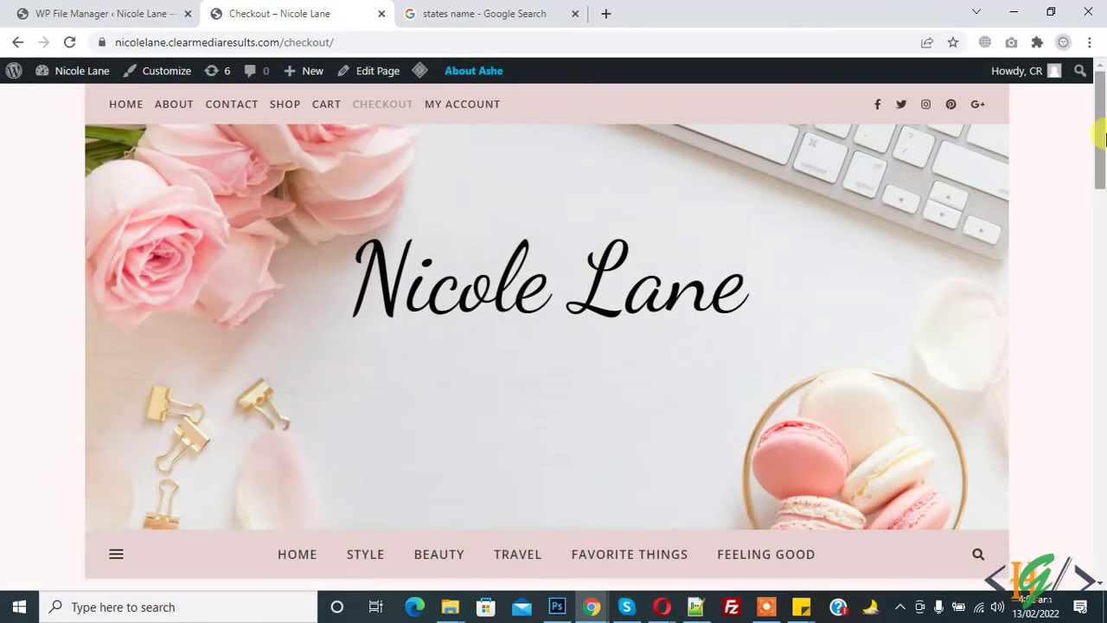
mouse_move(1101, 104)
mouse_down()
mouse_move(1104, 318)
mouse_move(1100, 306)
mouse_up()
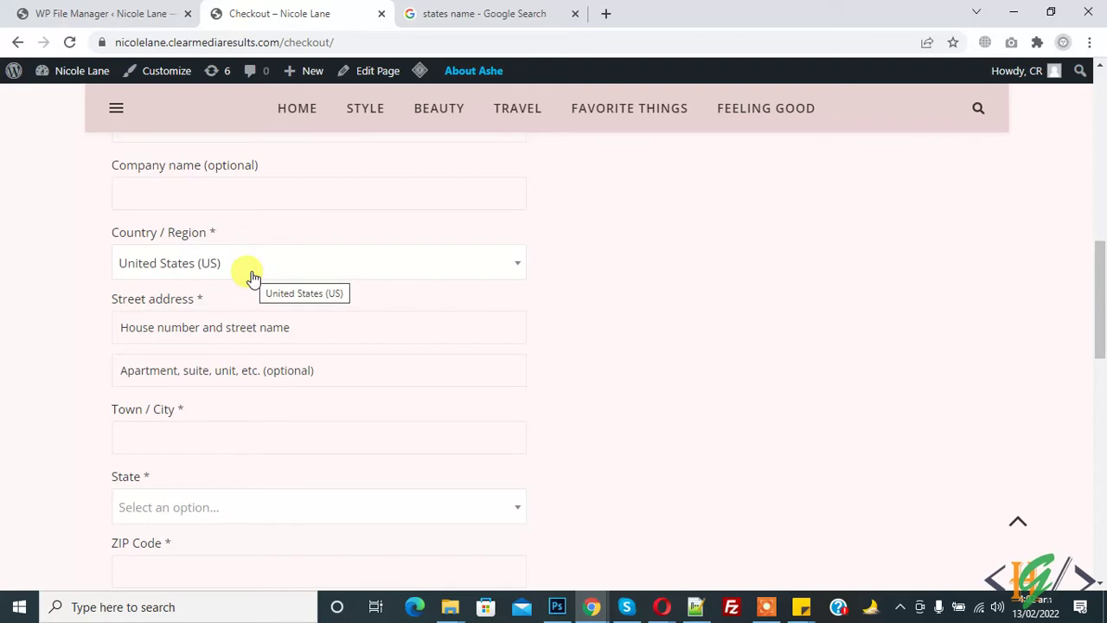
scroll(247, 277, down, 1)
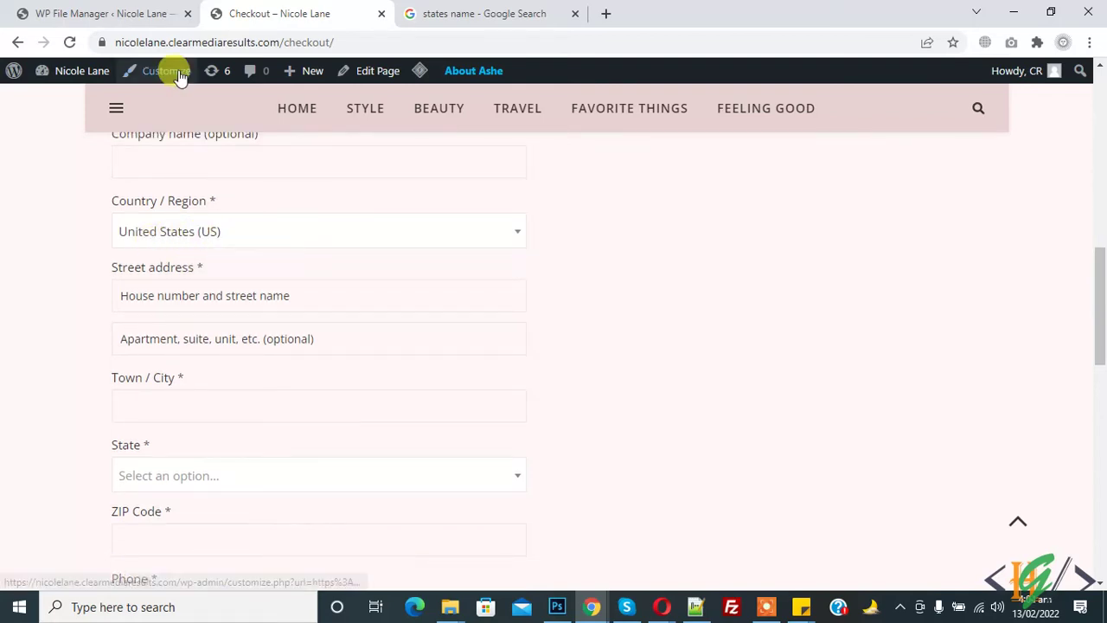
Compare the snippet's 'US' country code in functions.php against the checkout form
click(139, 12)
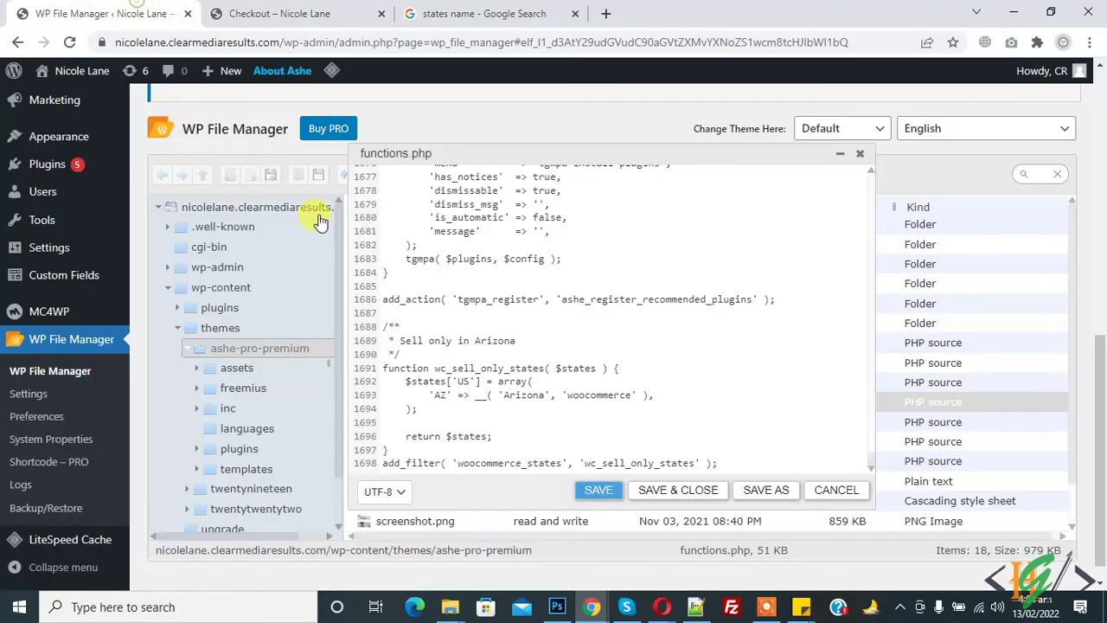
double_click(464, 380)
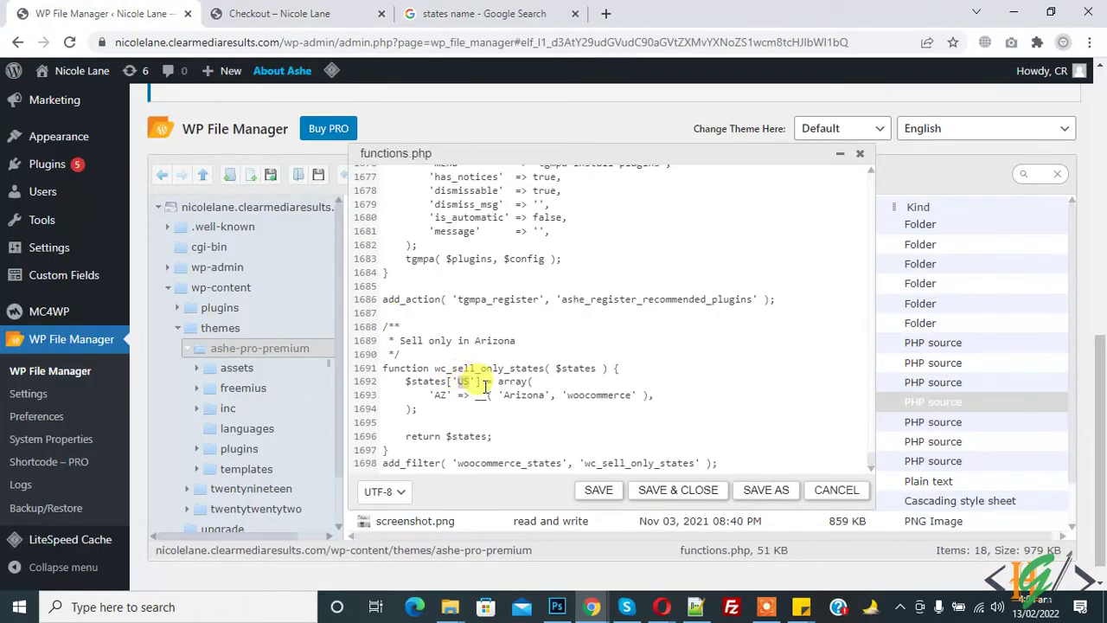
click(252, 8)
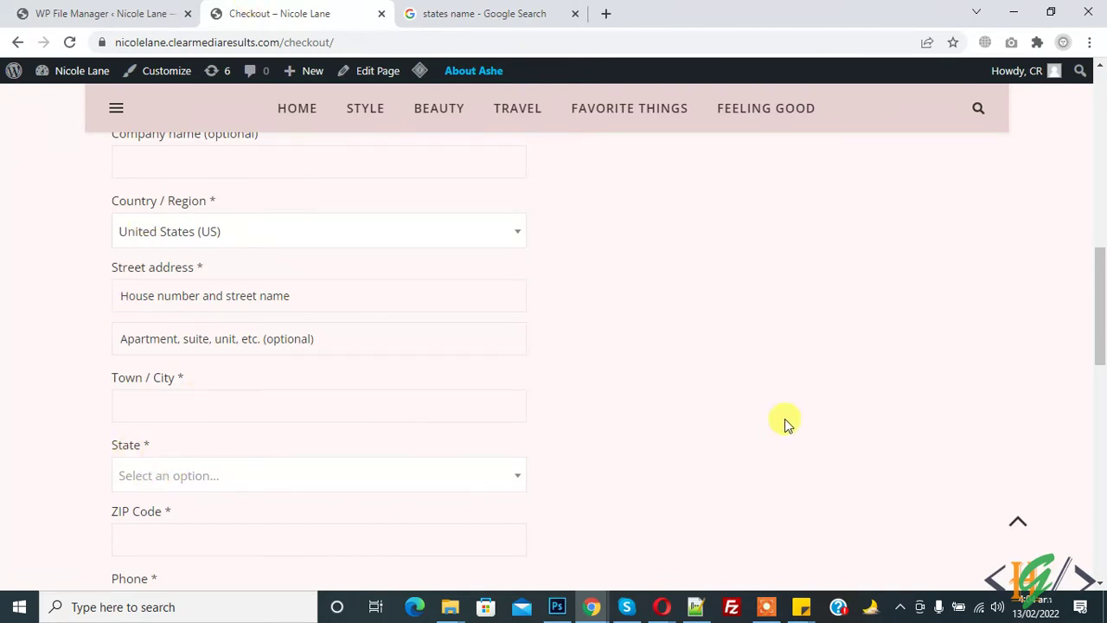
scroll(904, 408, down, 2)
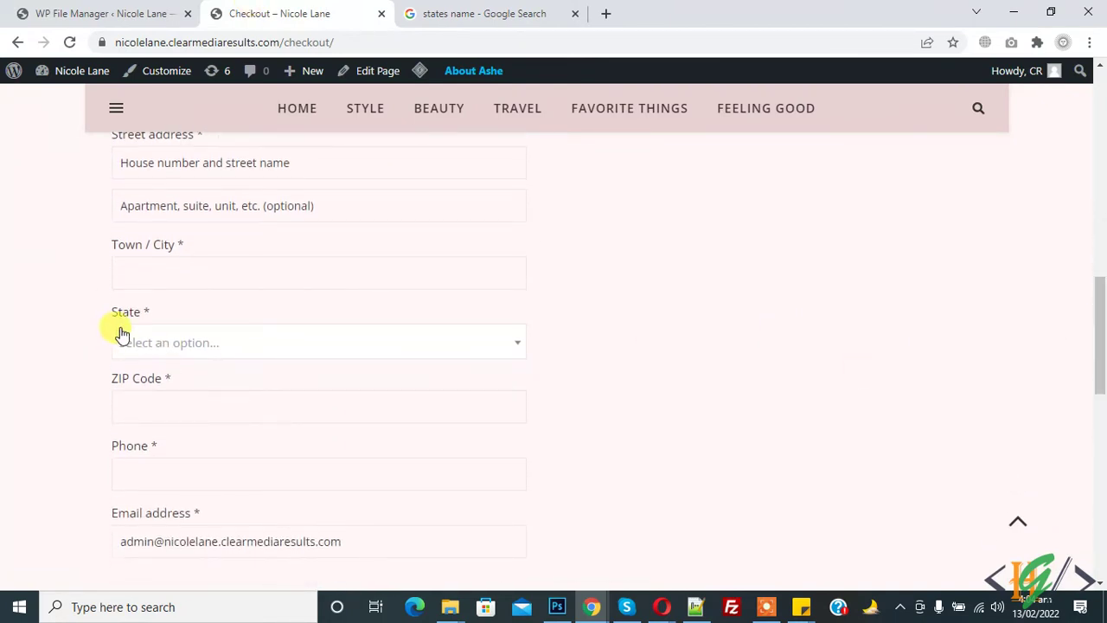
Open the checkout State dropdown and confirm only Arizona is offered
click(121, 13)
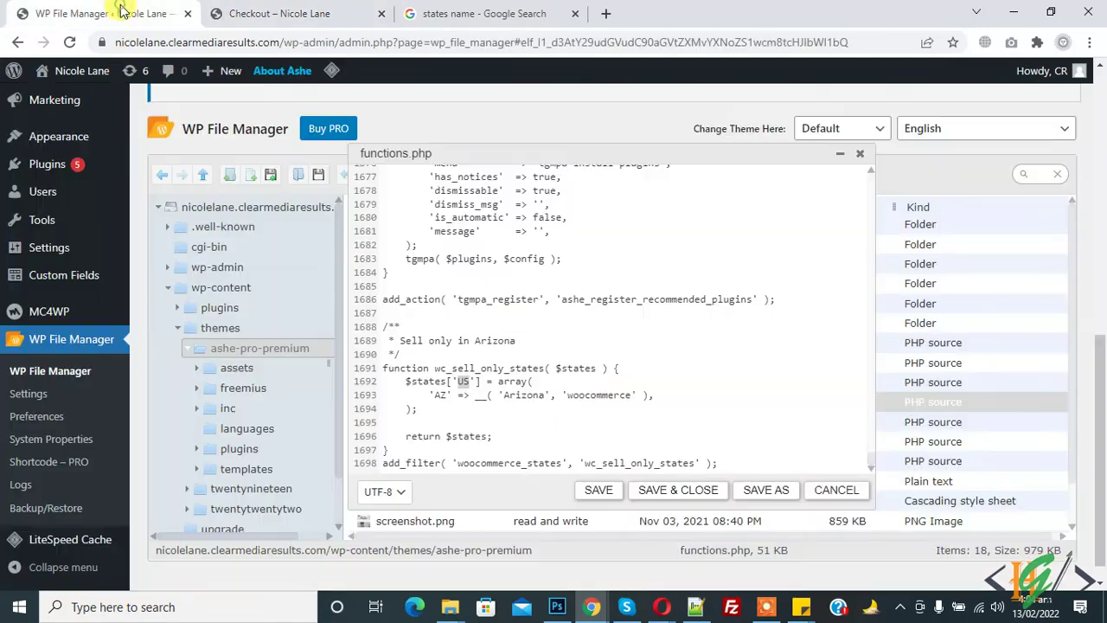
click(284, 13)
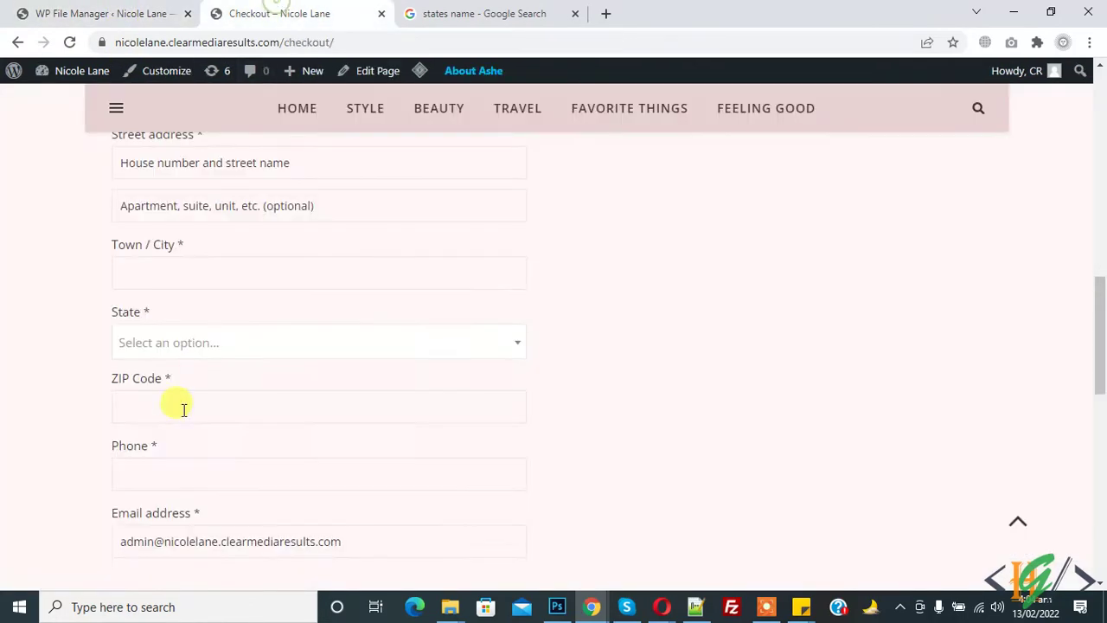
click(164, 353)
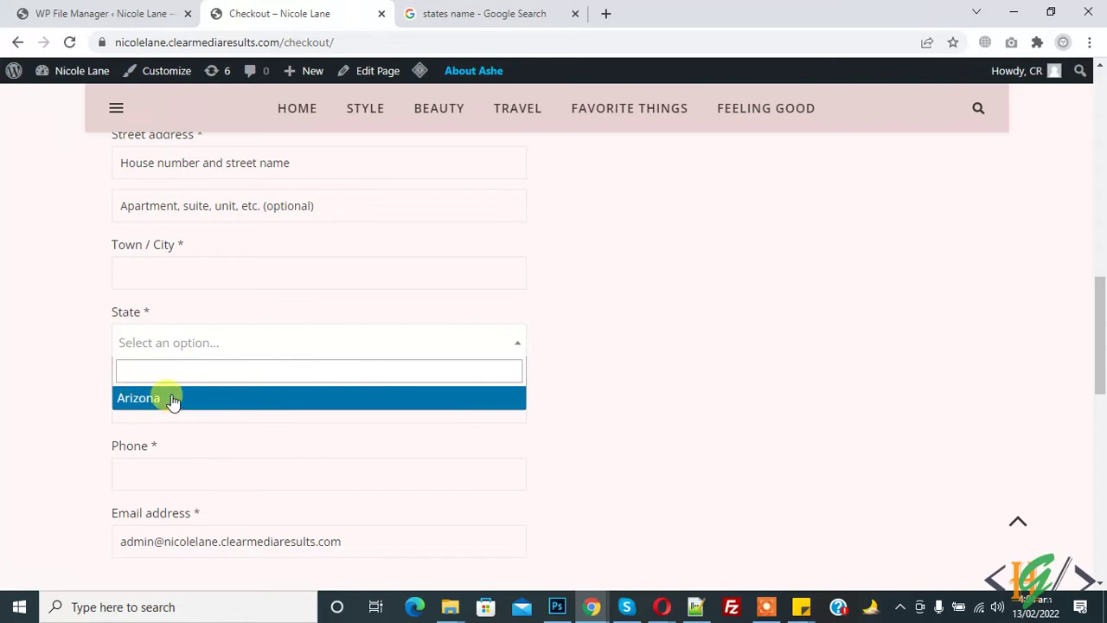
click(46, 372)
Duplicate the 'AZ' => 'Arizona' entry onto a new line in functions.php
click(122, 9)
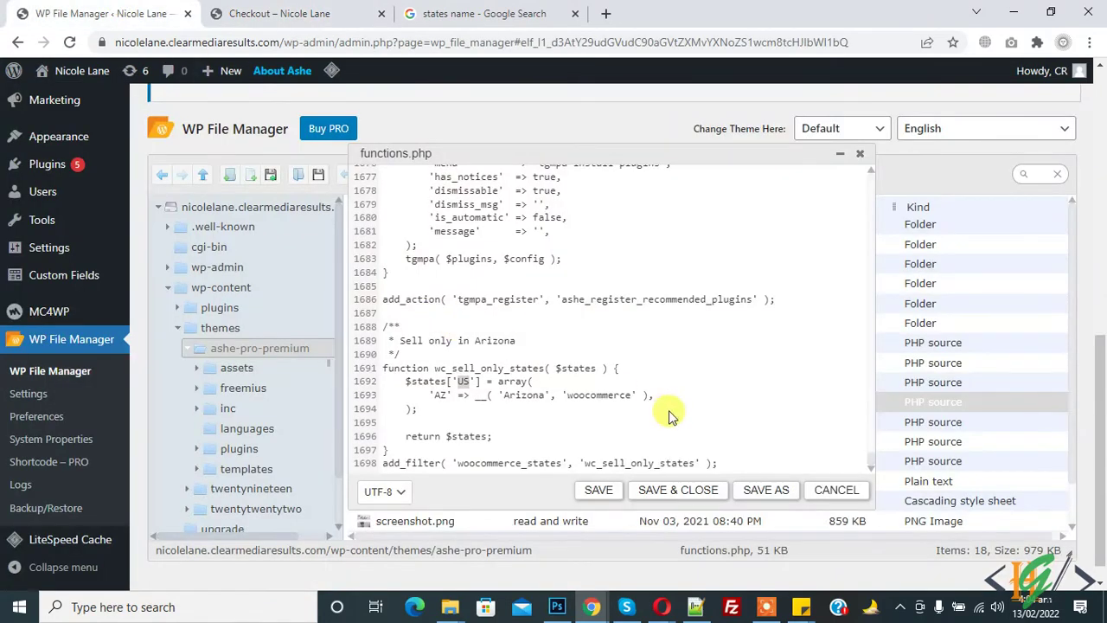
drag(659, 394, 428, 396)
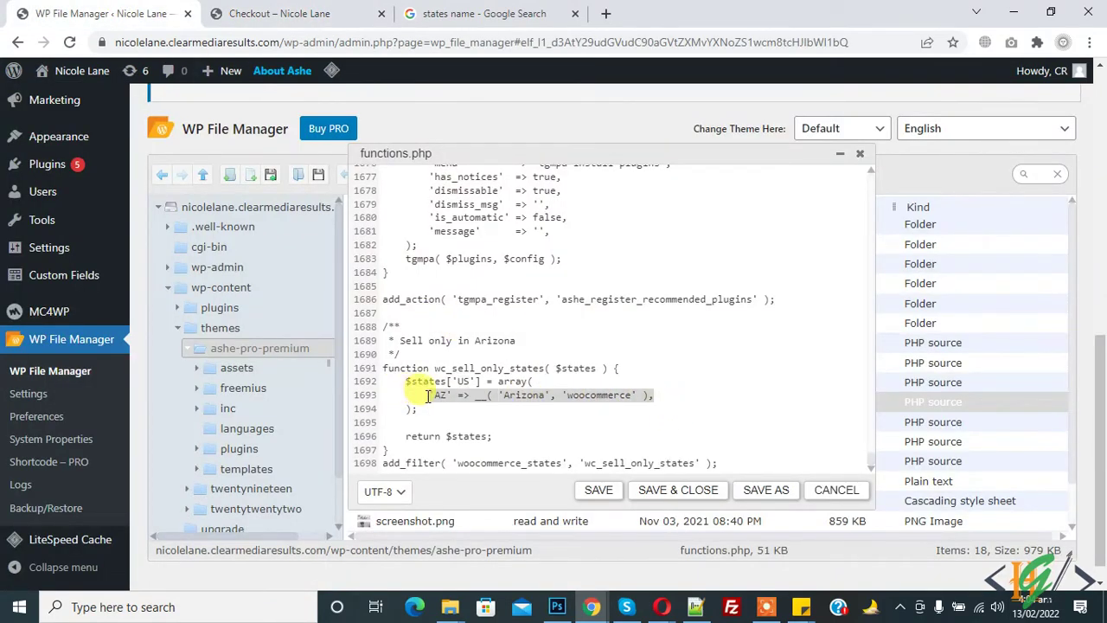
key(ctrl+c)
click(668, 394)
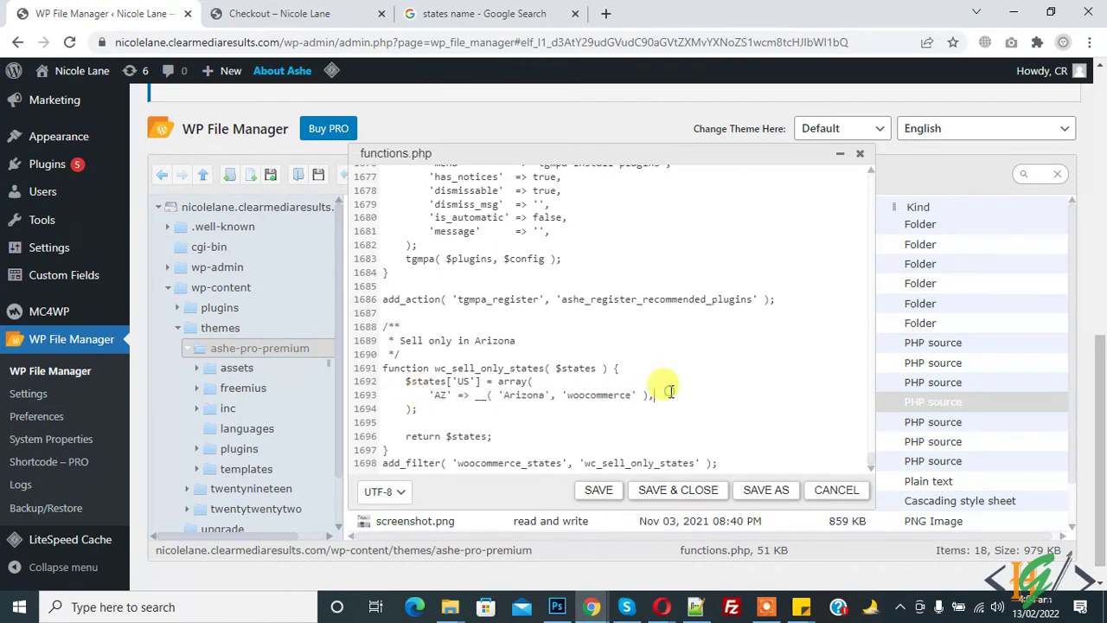
key(Return)
key(ctrl+v)
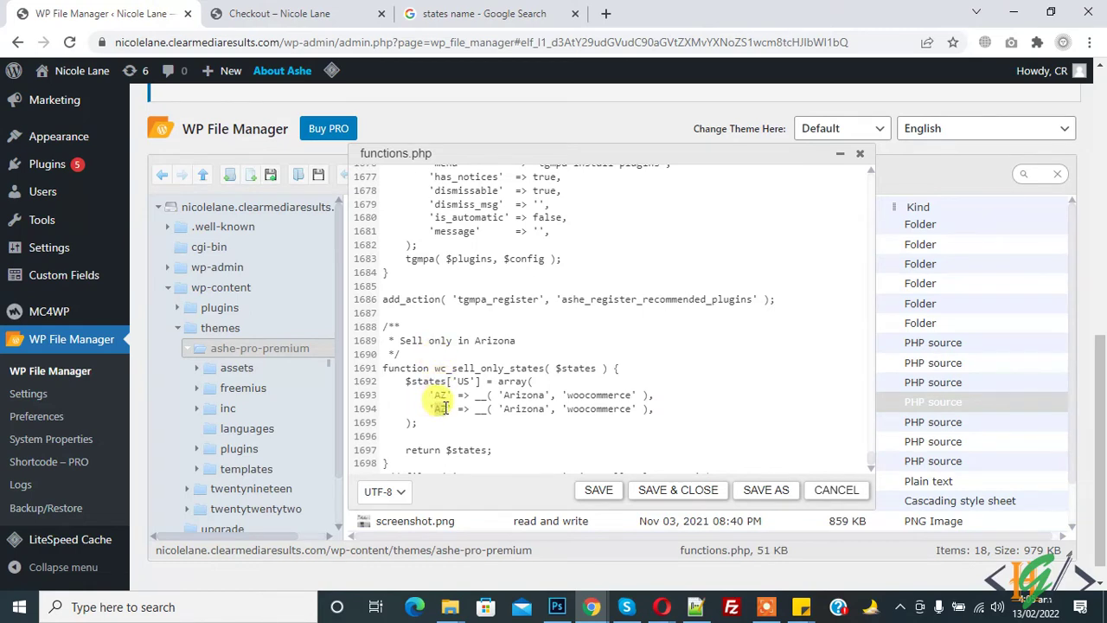
Change the copied entry to 'CA' and 'California', then save functions.php
text(CA)
double_click(517, 409)
text(Californi)
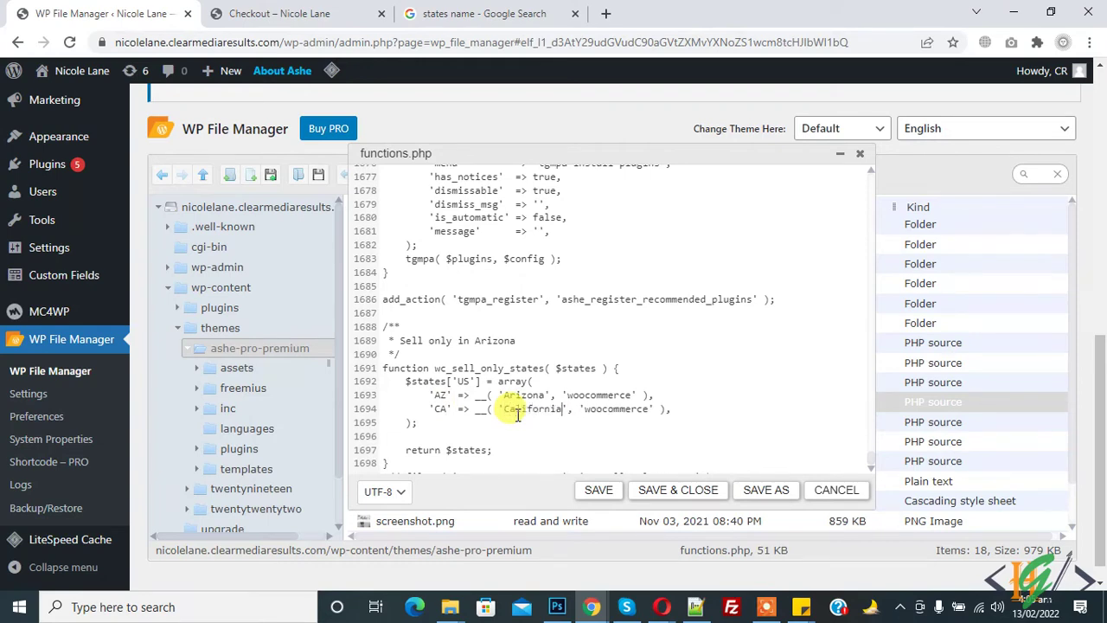
click(598, 490)
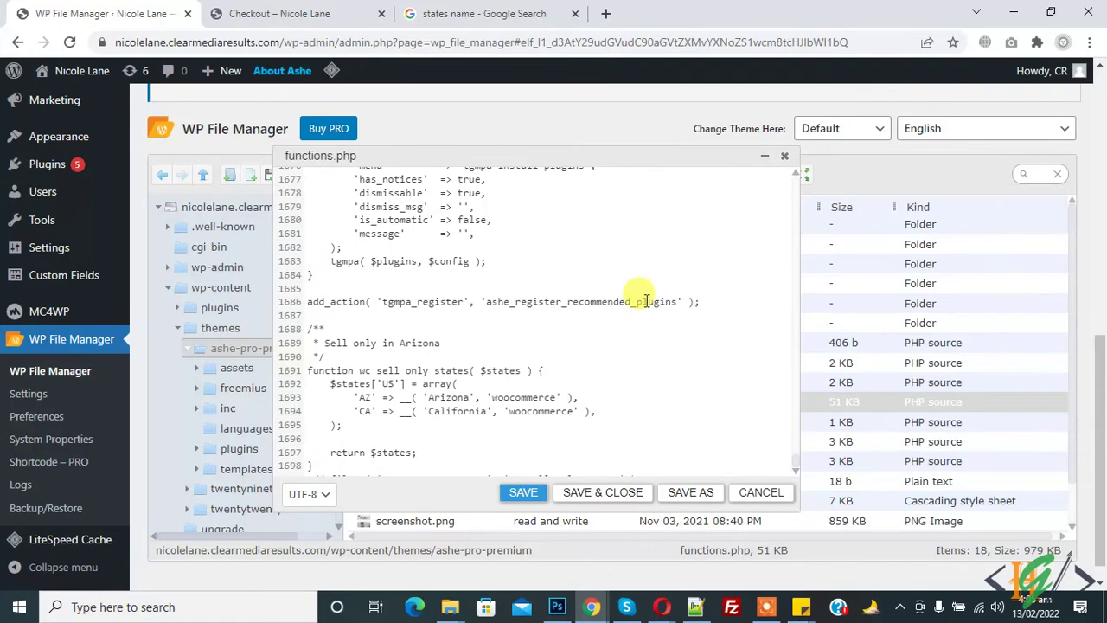
Reload the checkout page from its address bar
click(277, 13)
mouse_move(1100, 337)
mouse_down()
mouse_move(1100, 185)
mouse_move(1103, 294)
mouse_up()
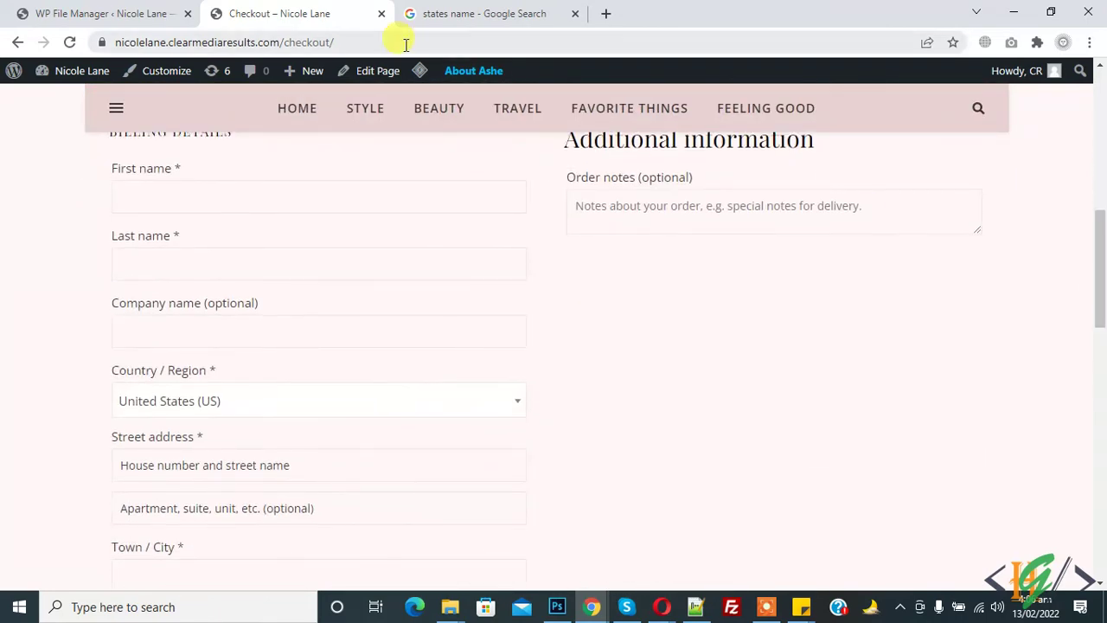
click(398, 41)
key(Return)
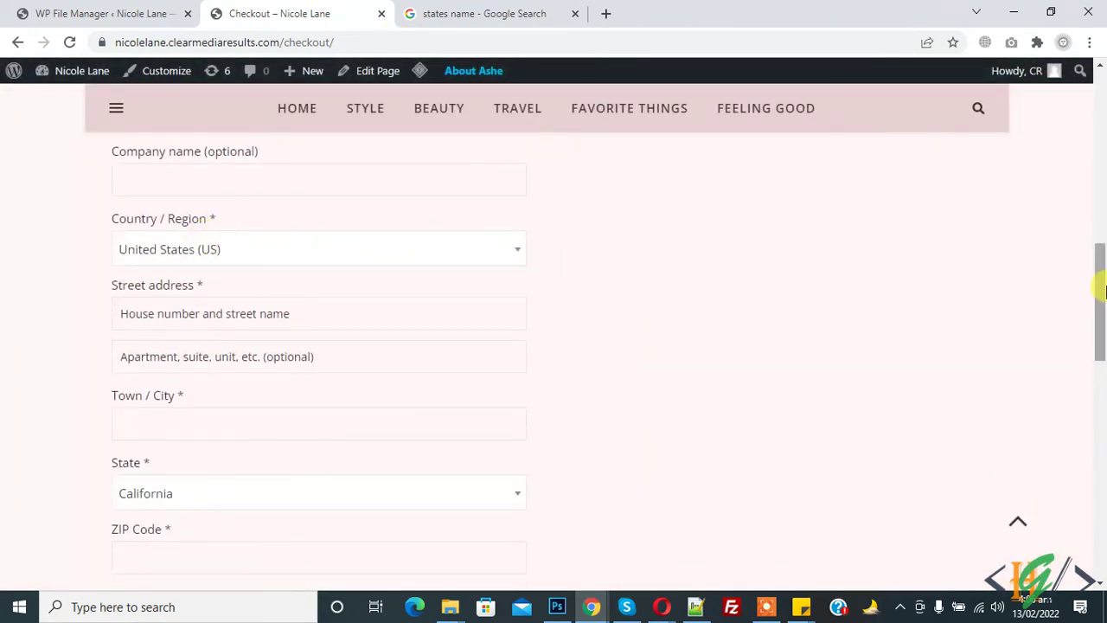
Keep United States as country and confirm State lists only Arizona and California
click(431, 253)
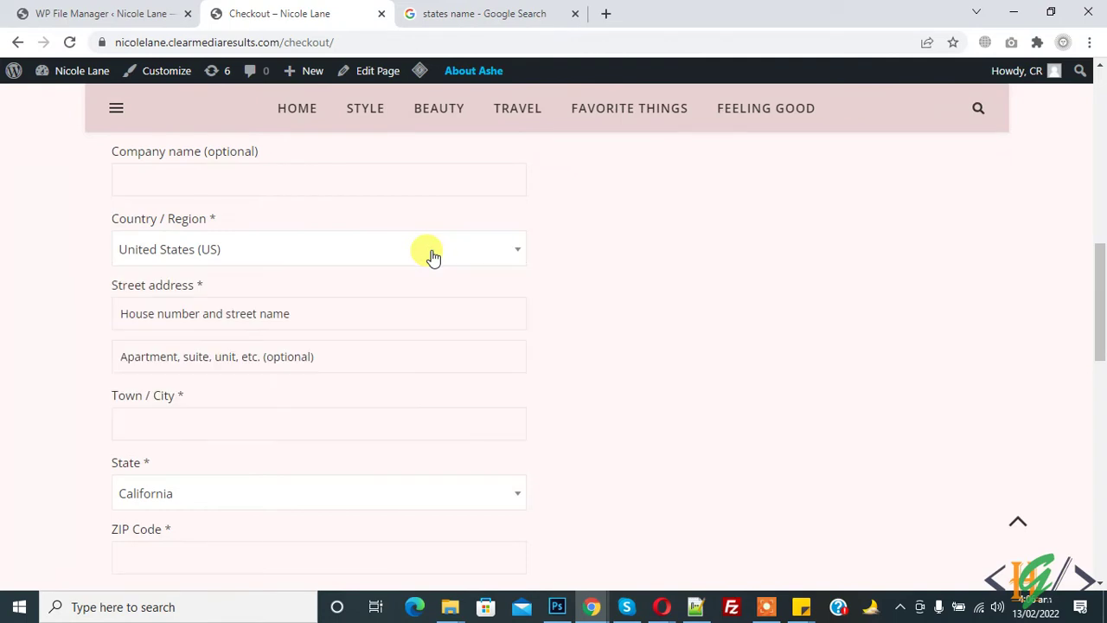
click(432, 252)
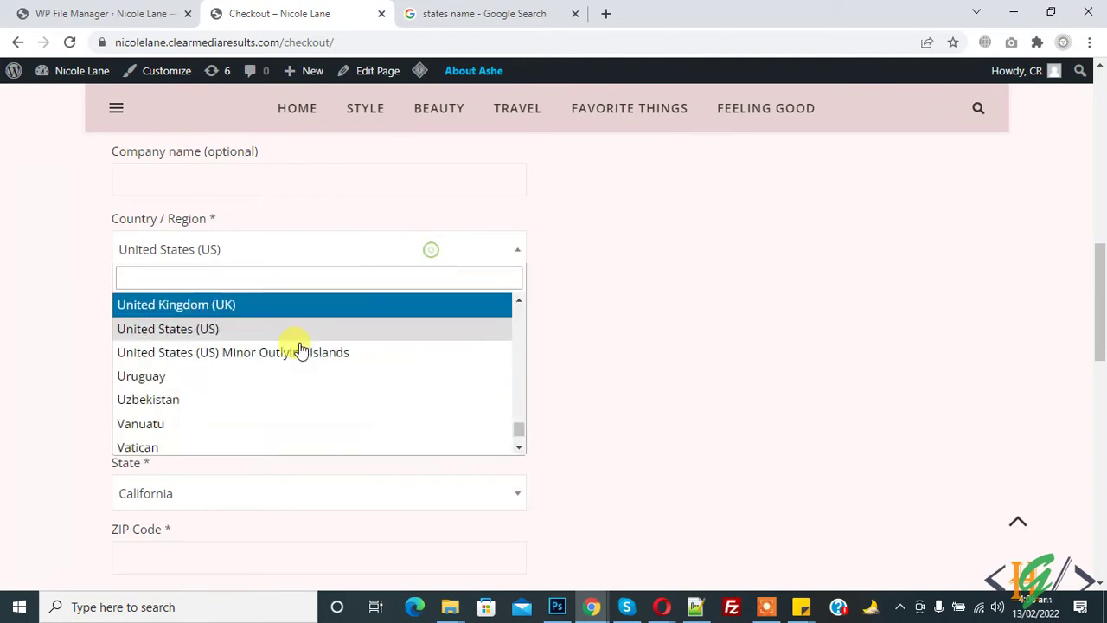
click(213, 339)
scroll(992, 309, down, 2)
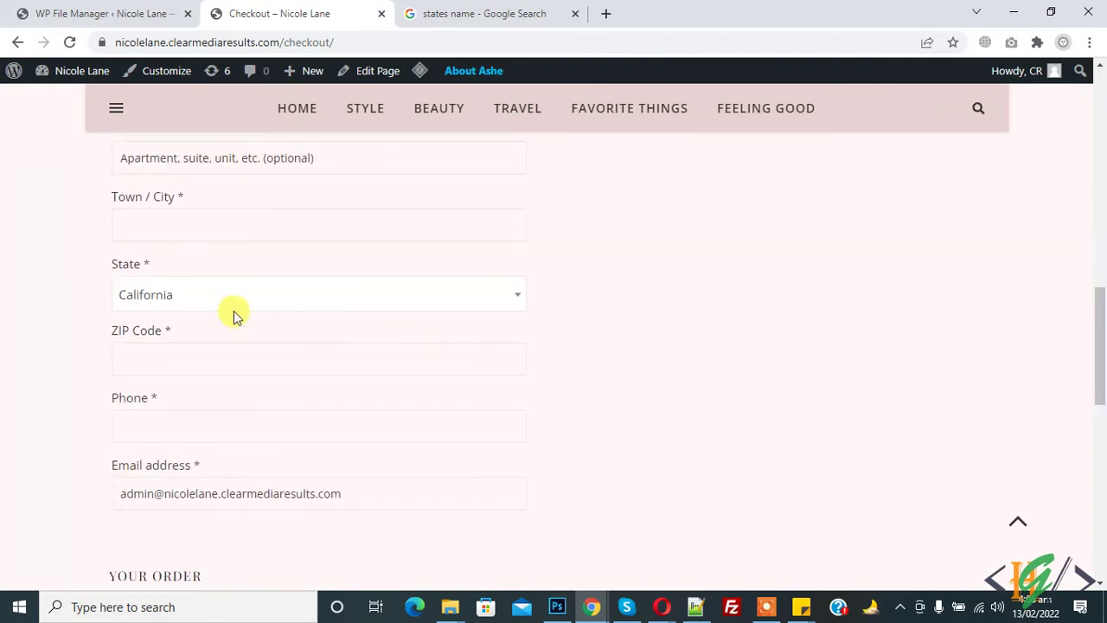
click(198, 303)
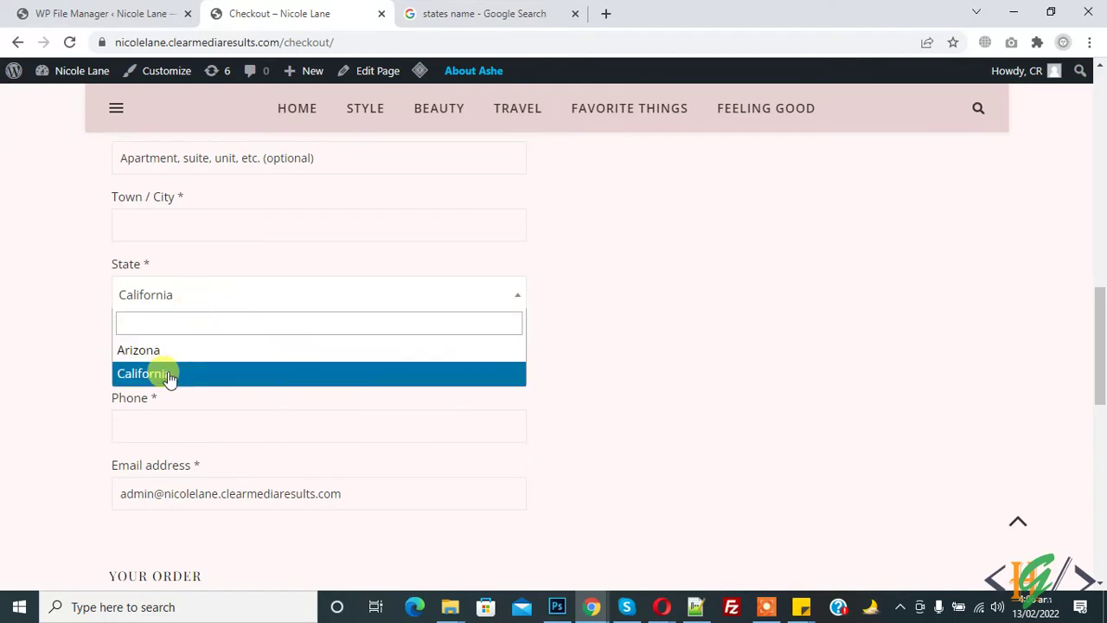
click(73, 348)
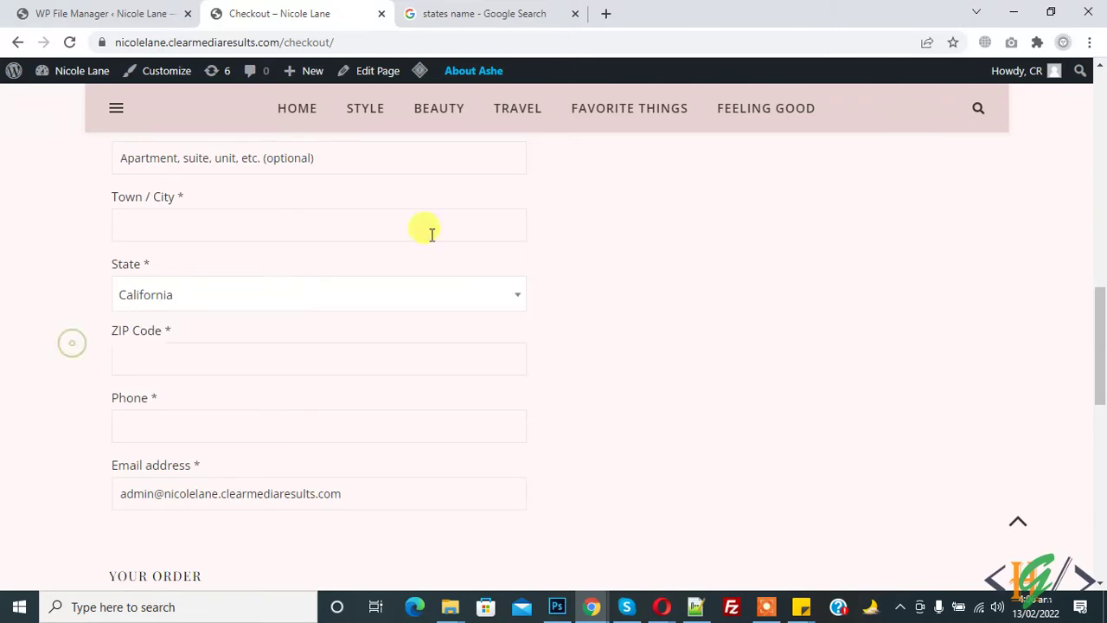
click(99, 13)
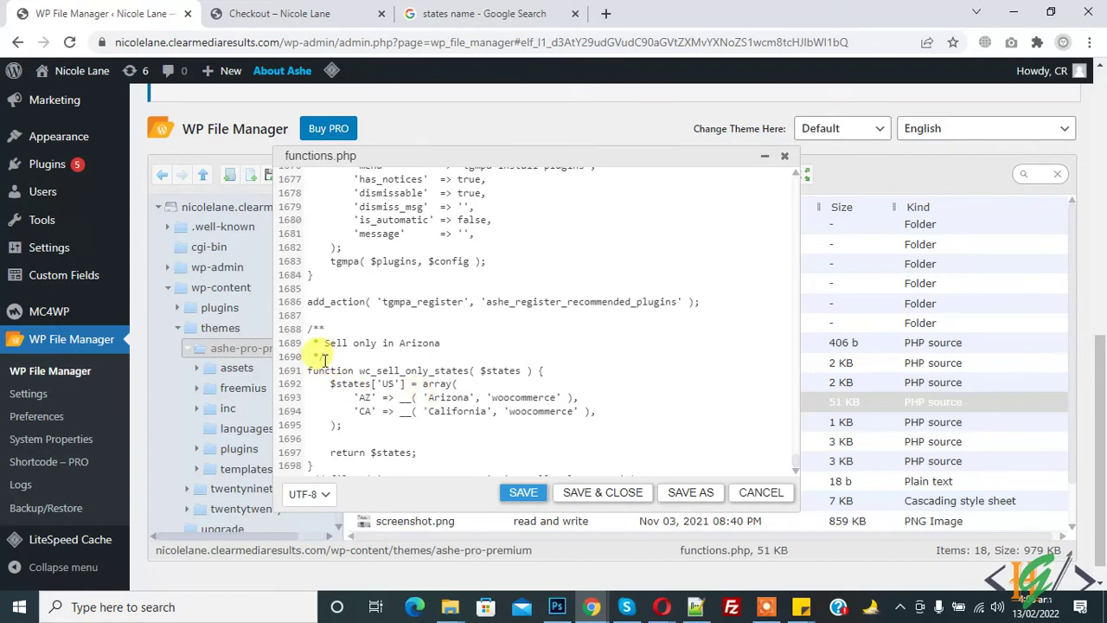
drag(310, 369, 375, 464)
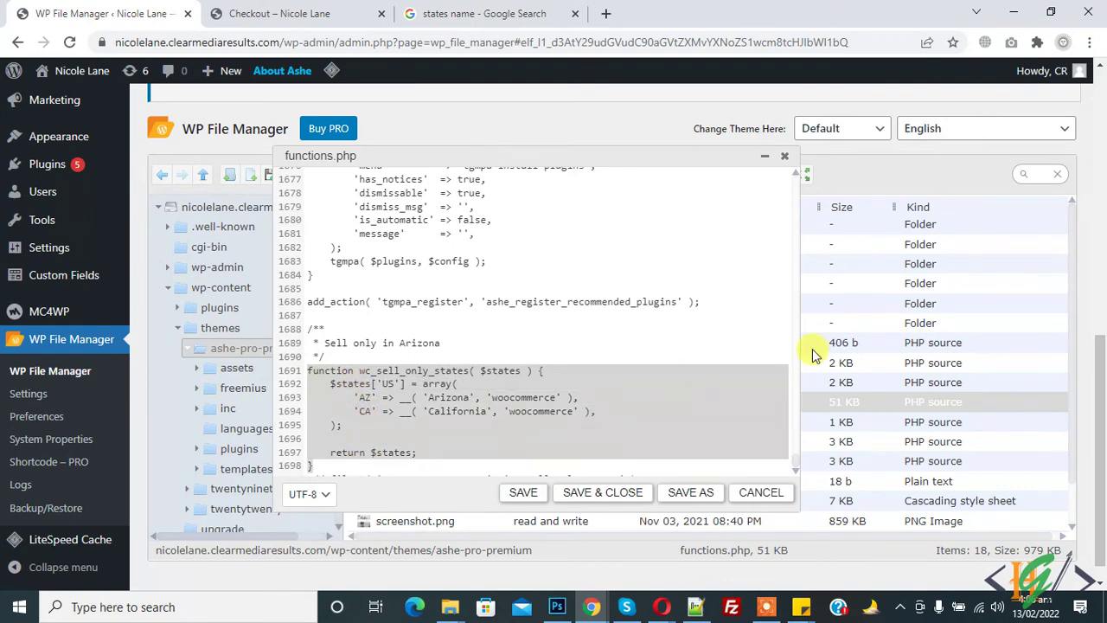
click(795, 470)
click(568, 443)
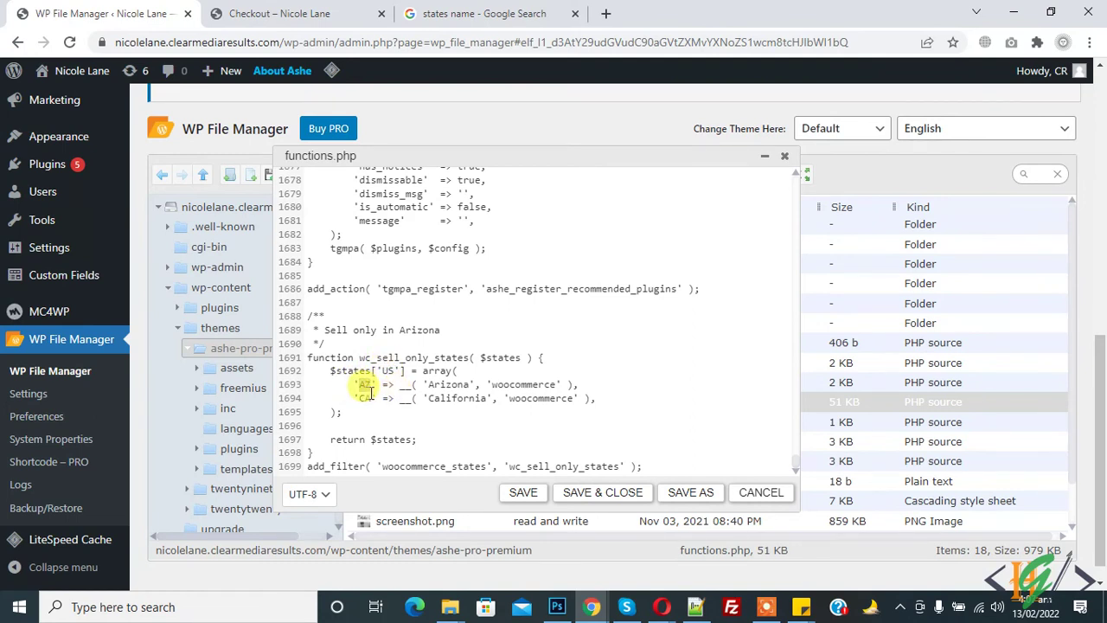
With United States kept, verify State still lists only Arizona and California, then return to functions.php
click(260, 13)
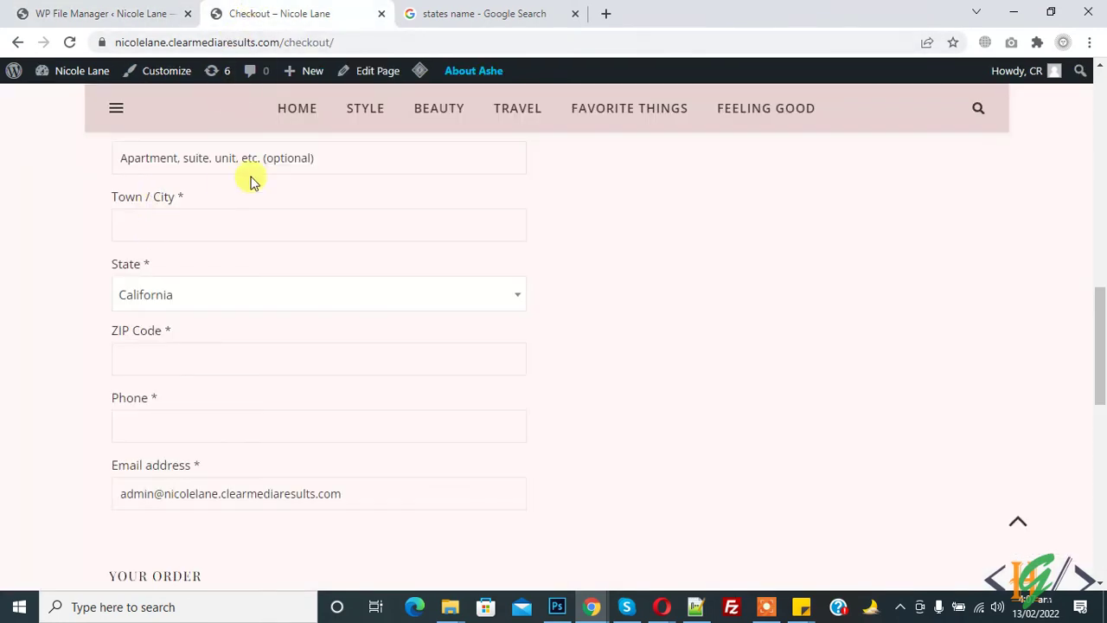
drag(1097, 358, 1100, 334)
click(223, 192)
click(185, 272)
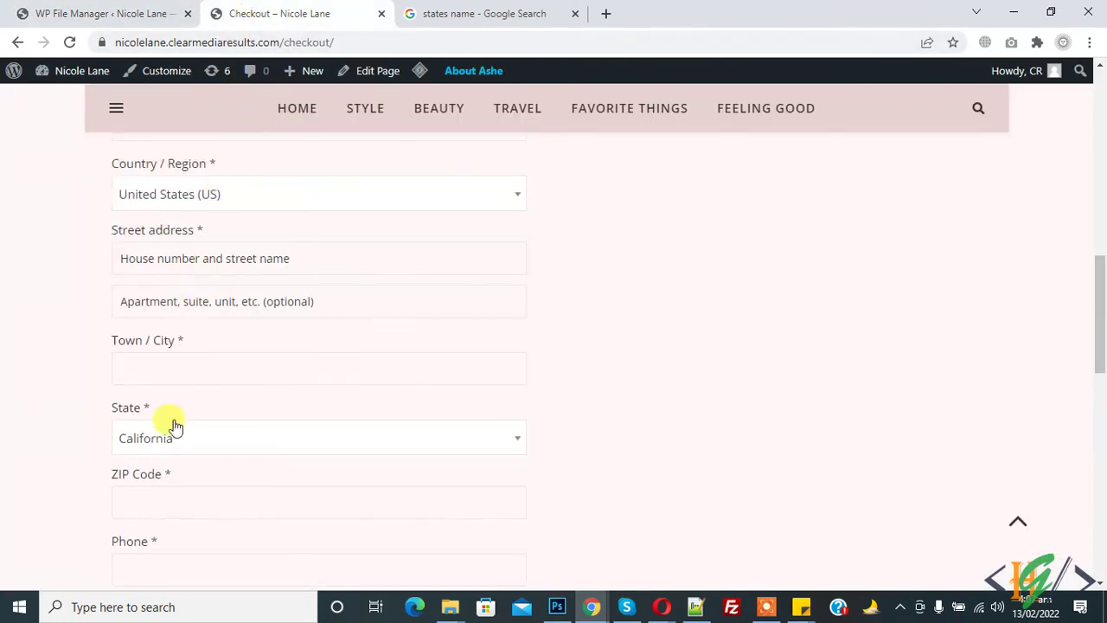
click(161, 451)
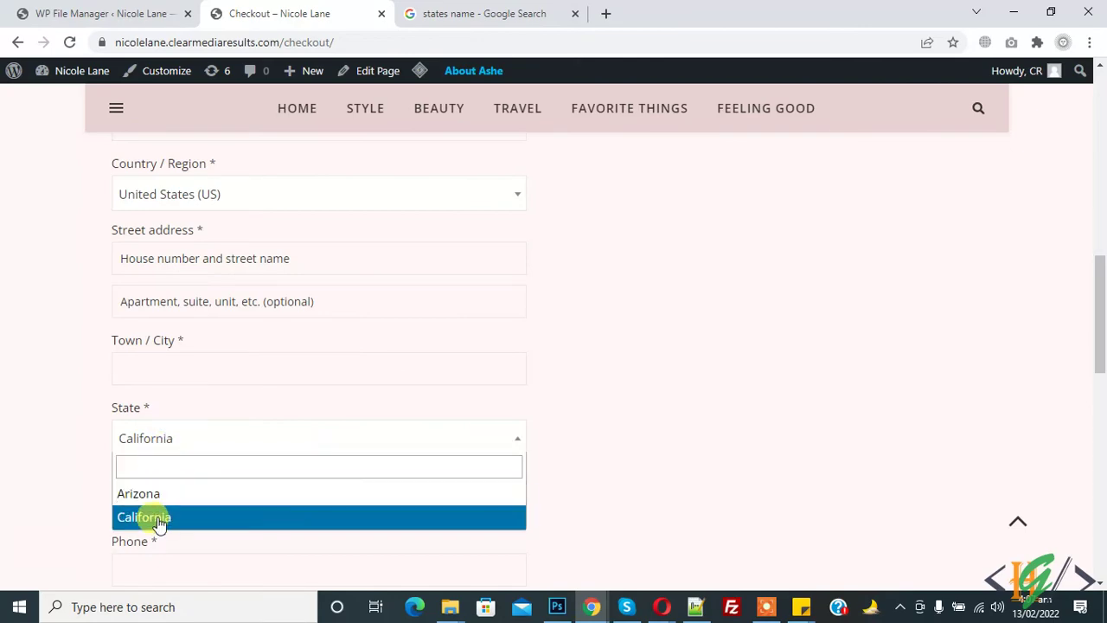
click(44, 329)
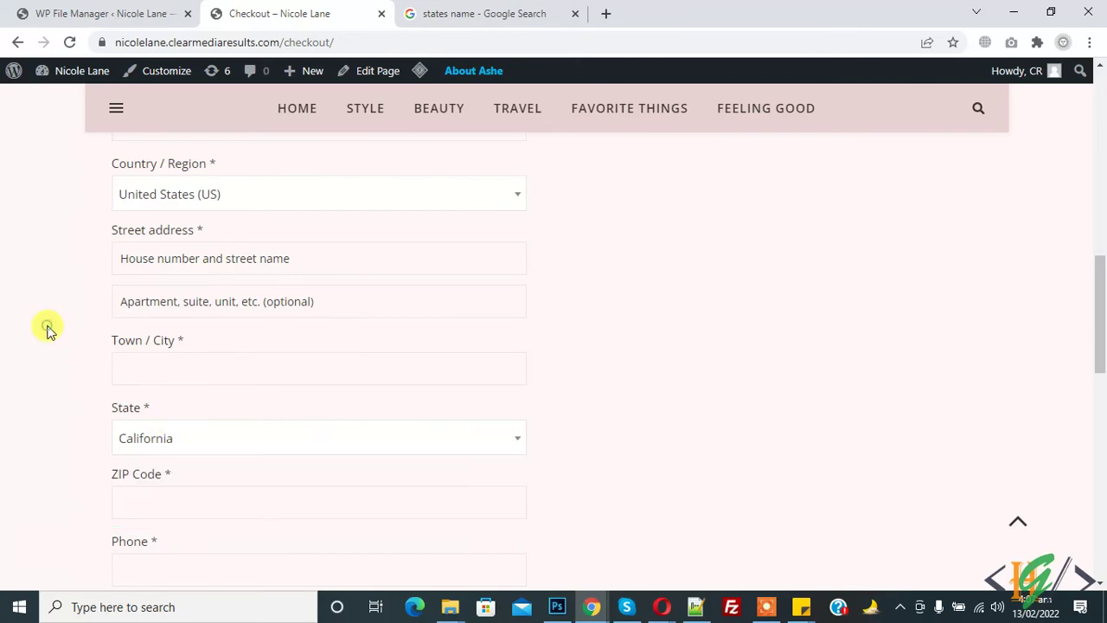
click(120, 8)
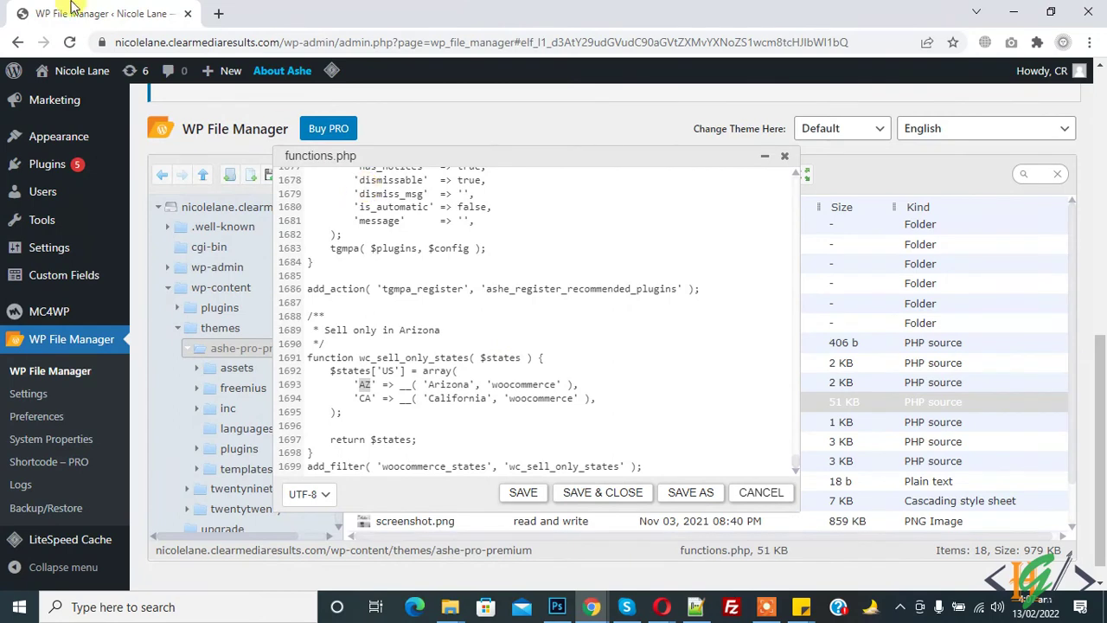